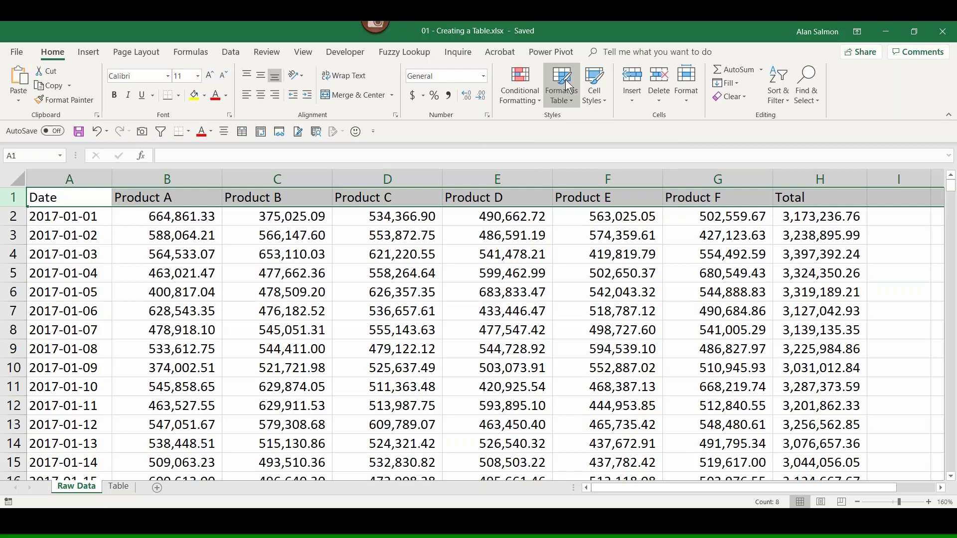
- Format the raw data range A1:H366 as a table with headers, using the blue style in the first Medium row
click(915, 249)
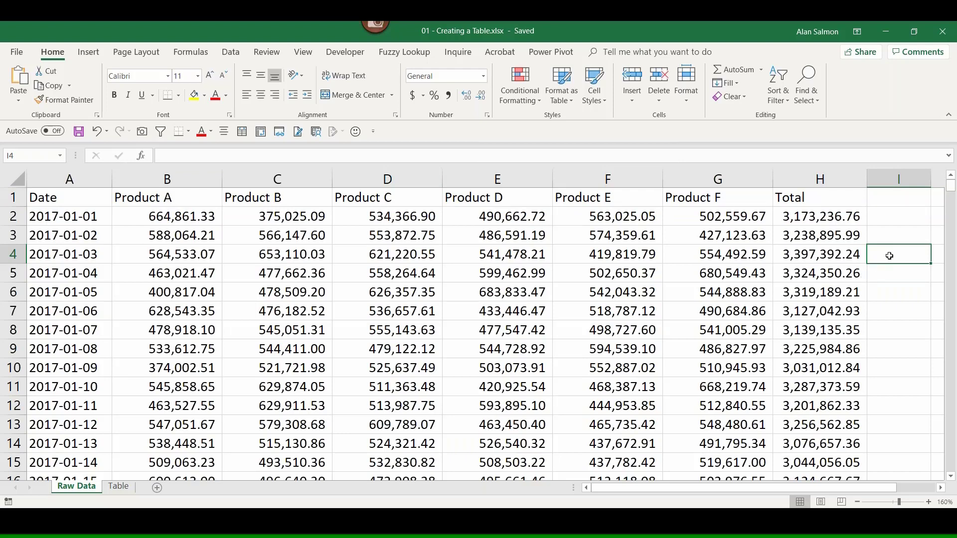
click(398, 252)
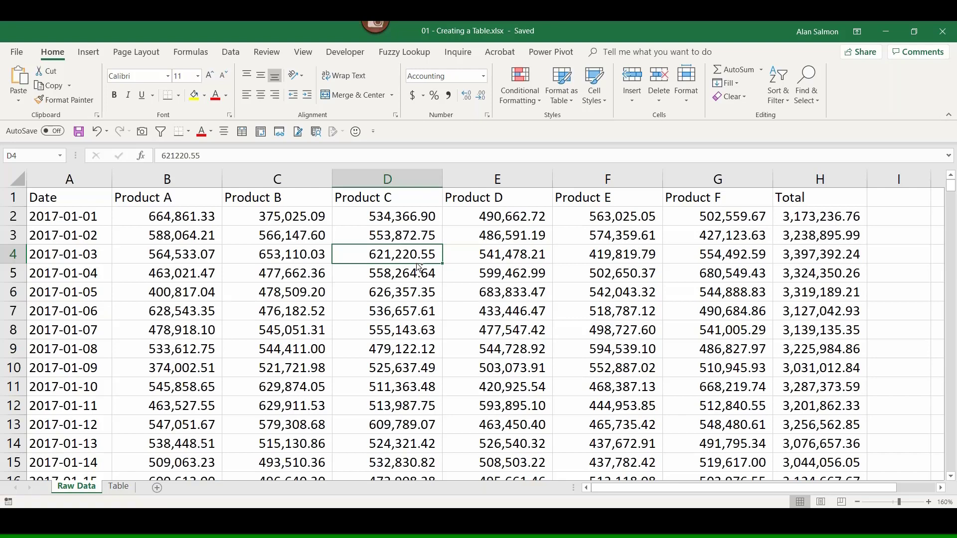
key(ctrl+Down)
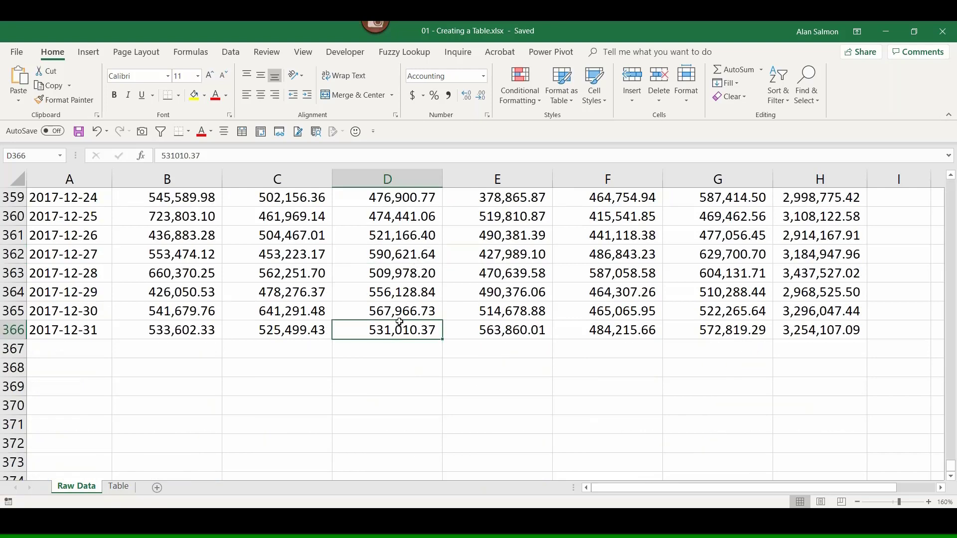
key(ctrl+Up)
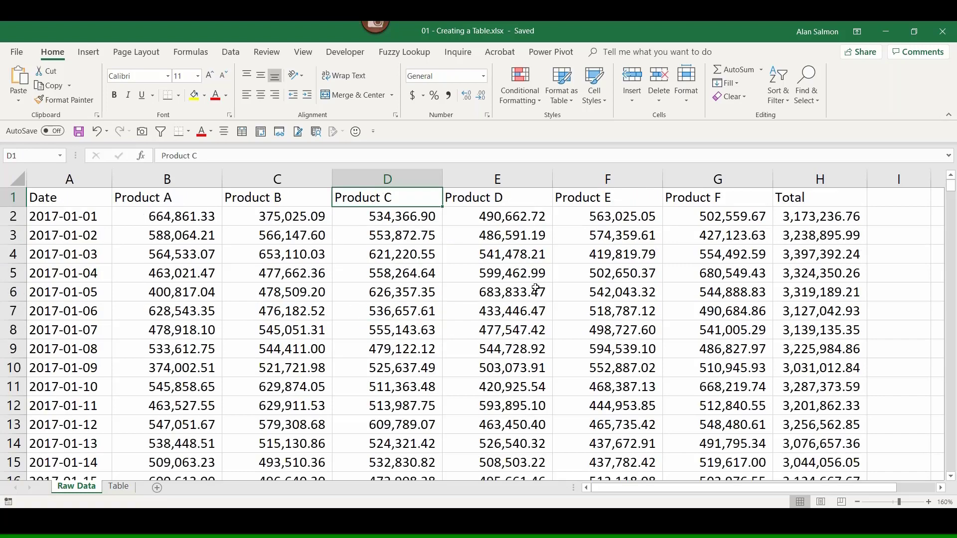
click(494, 272)
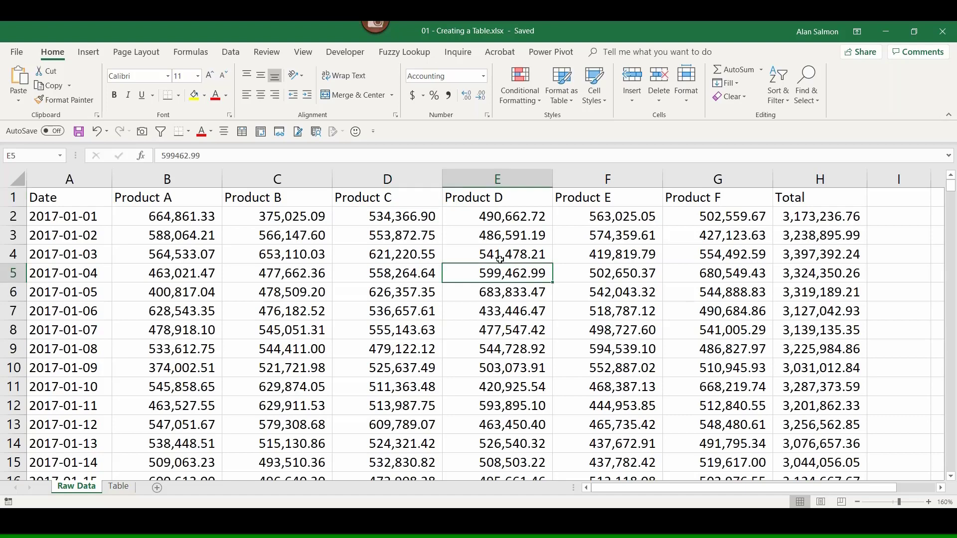
click(564, 84)
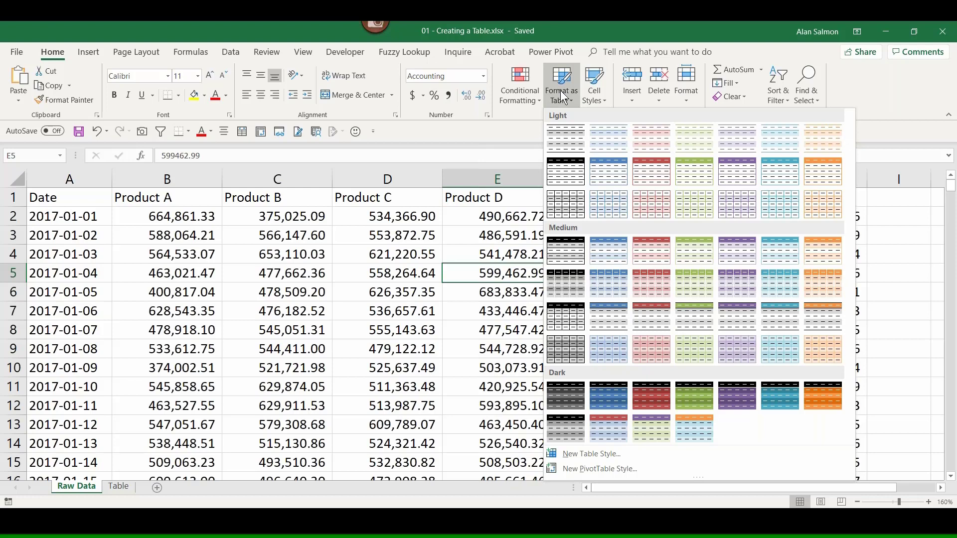
click(614, 250)
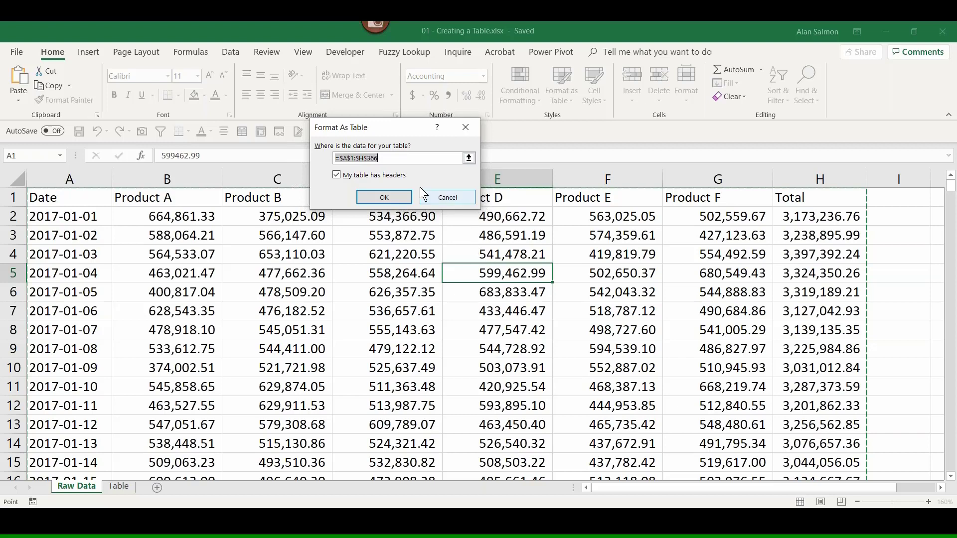
click(386, 158)
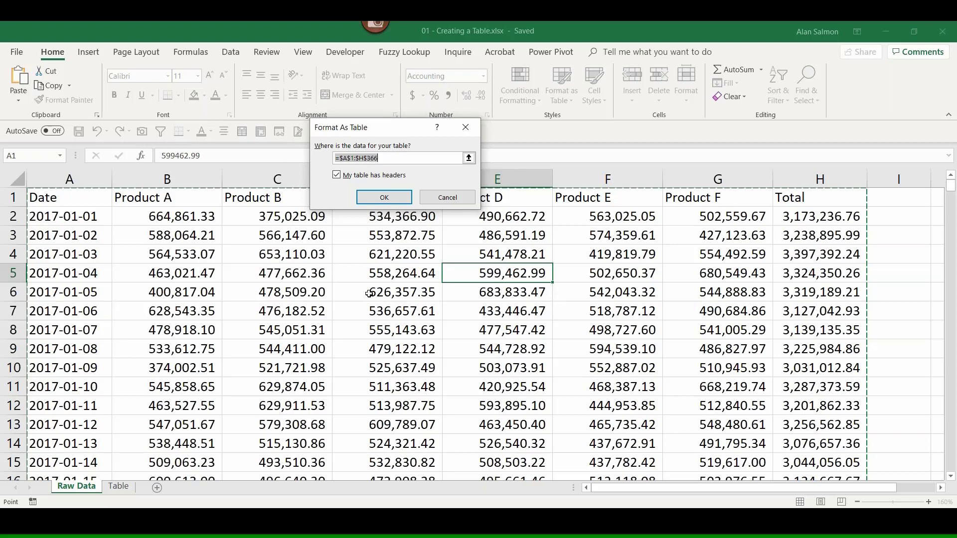
click(400, 199)
click(398, 273)
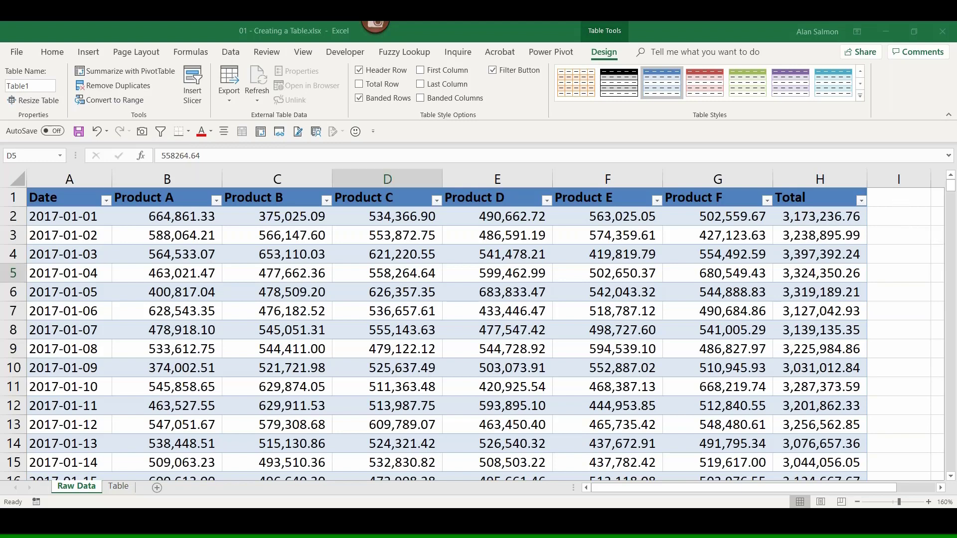
- Add a new column beside Total by entering the header Average in cell I1
click(896, 199)
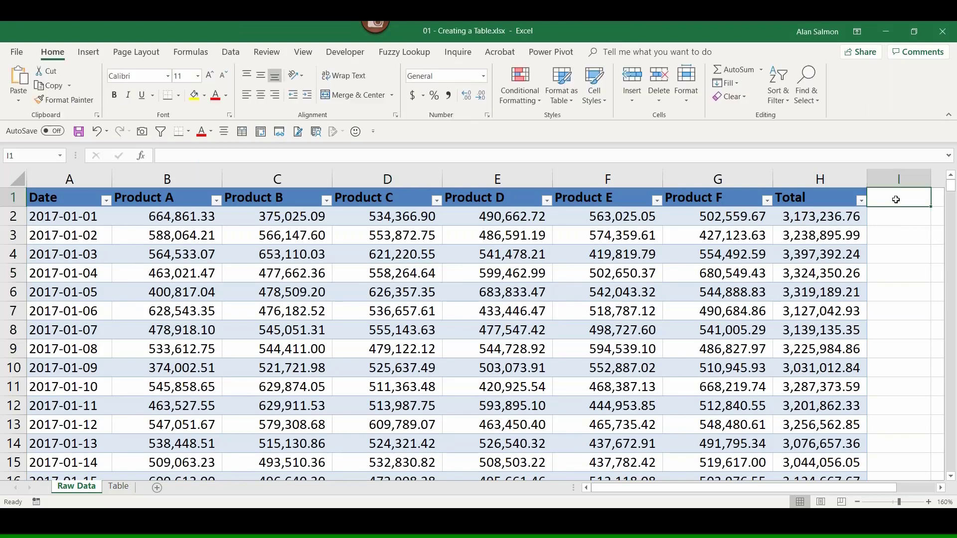
key(F2)
text(Average)
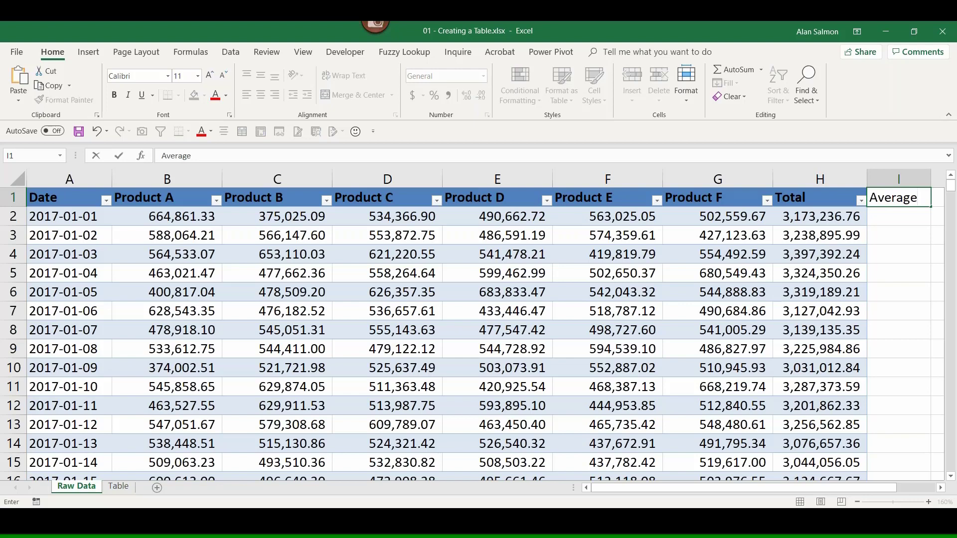
key(ctrl+Return)
key(Return)
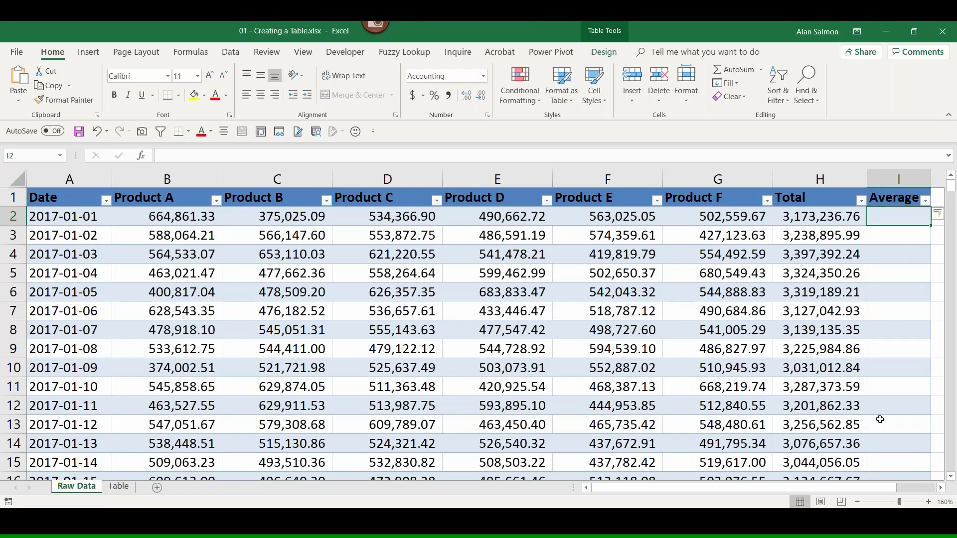
- Compare the end of the table with and without the automatic expansion for the Average column by undoing and redoing it
click(820, 217)
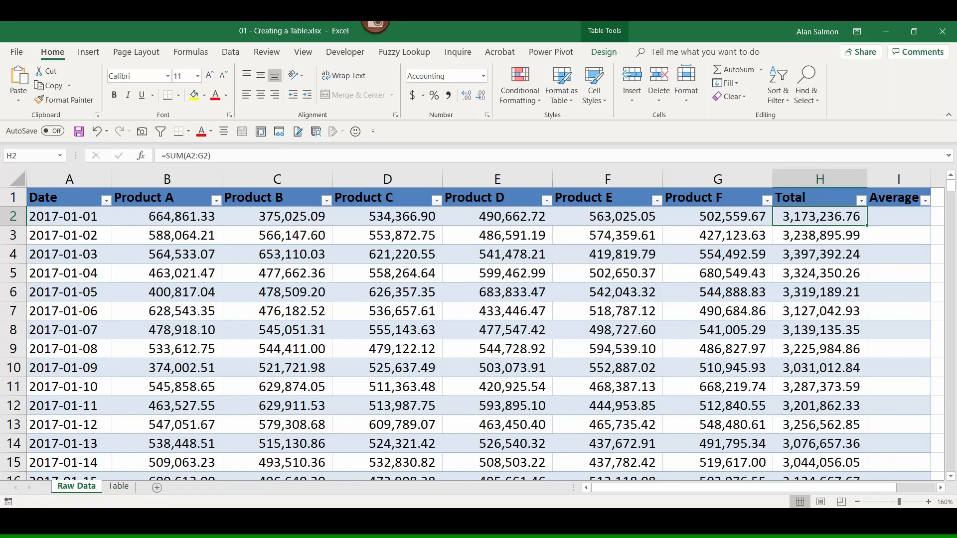
key(ctrl+Down)
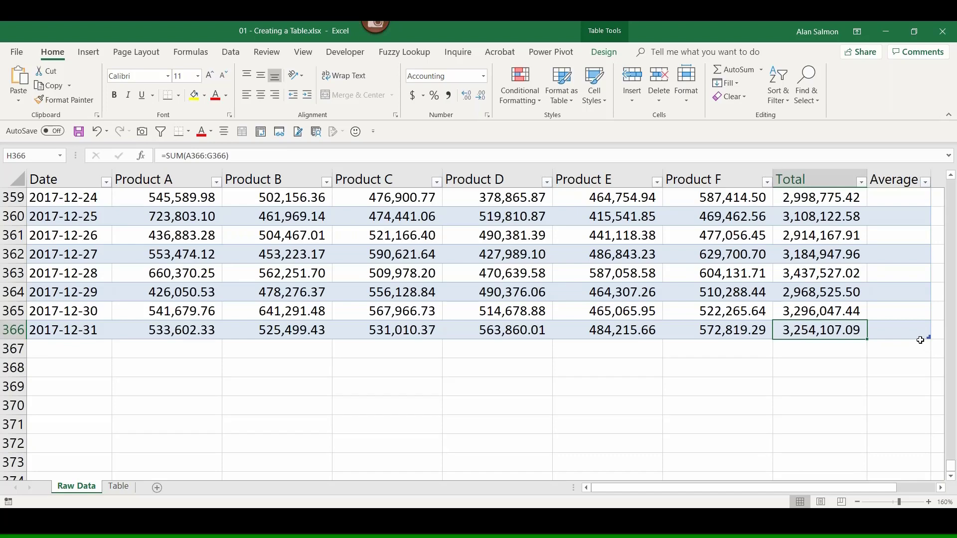
click(904, 364)
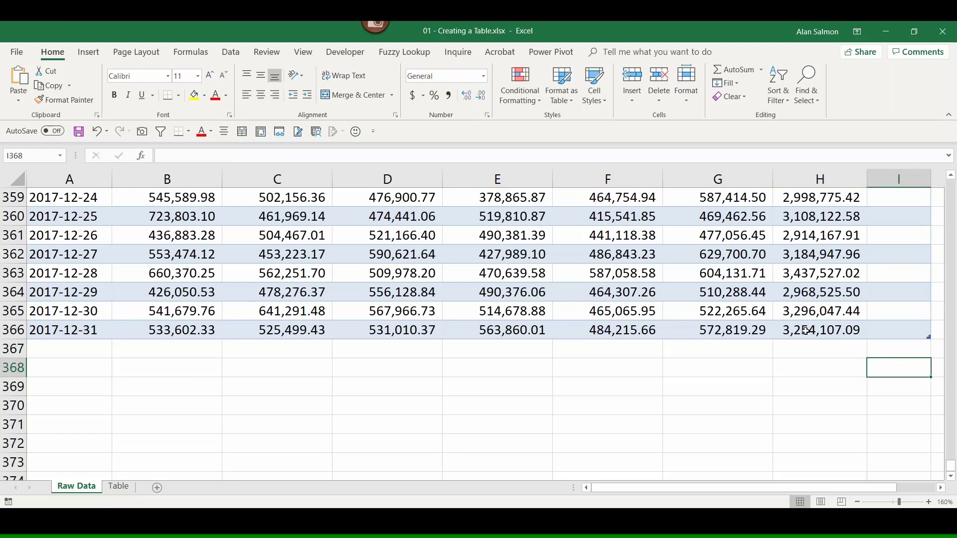
click(97, 130)
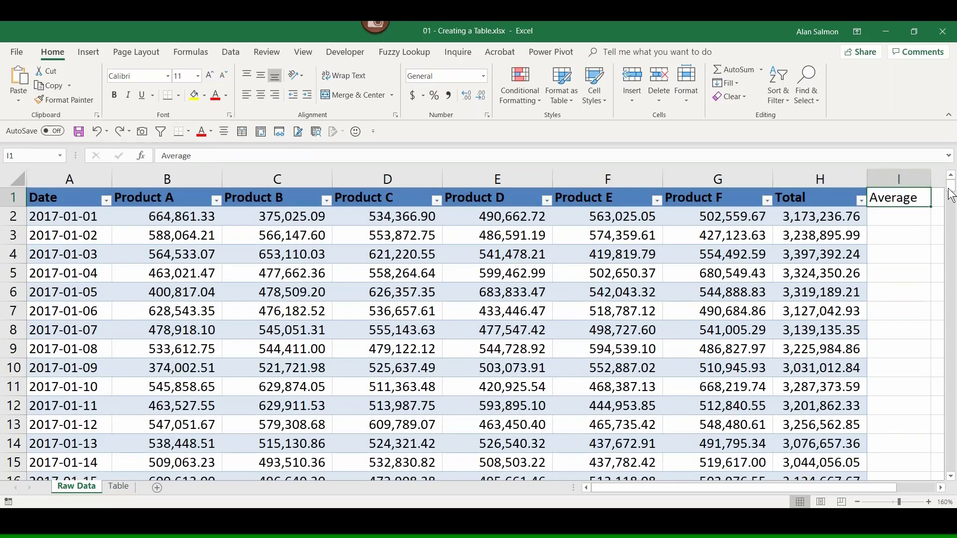
drag(953, 190, 955, 348)
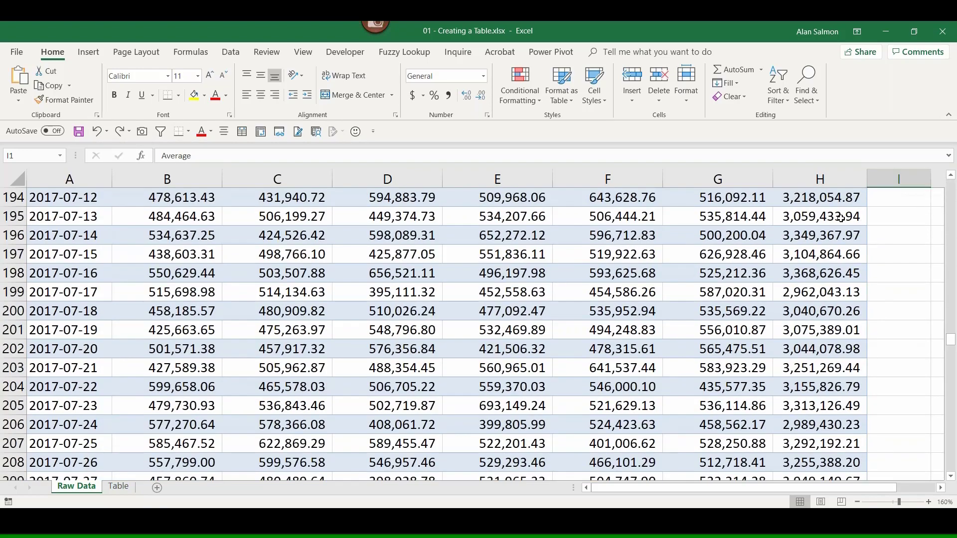
click(831, 202)
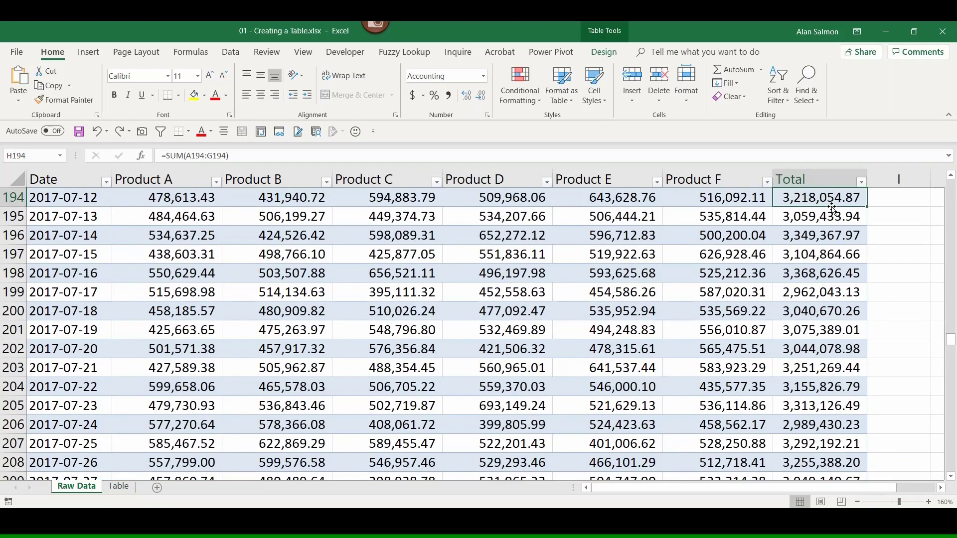
key(ctrl+Down)
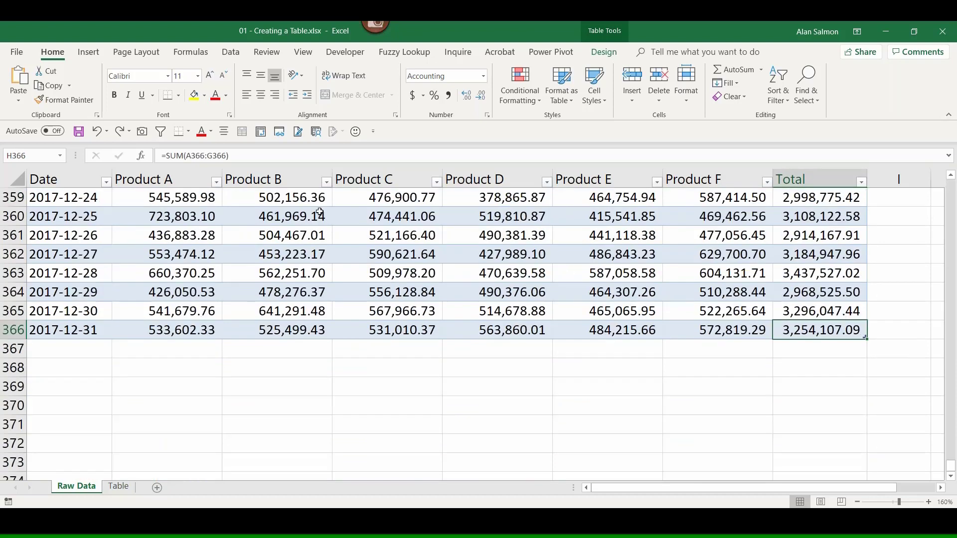
click(116, 132)
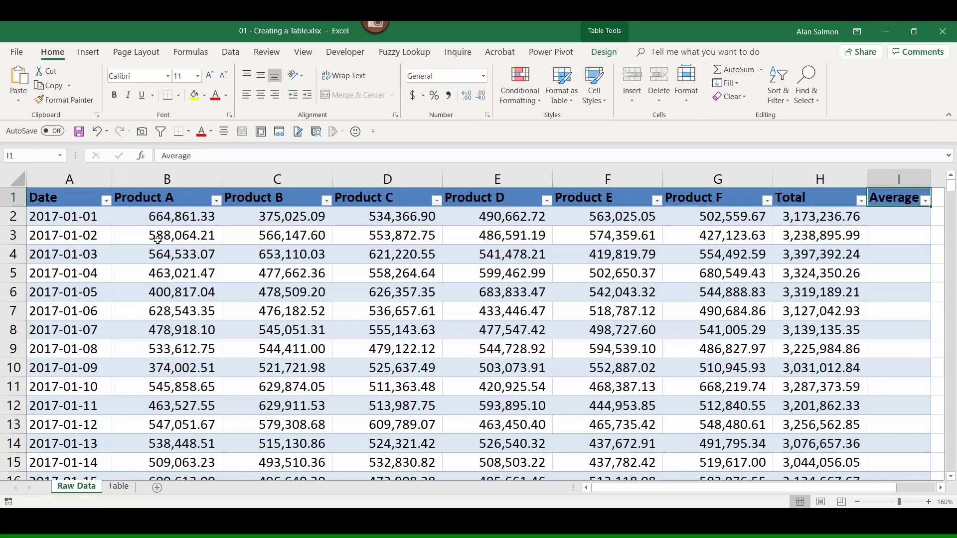
- Fill the Average column with an AutoSum Average formula covering Product A through Total, entered in cell I2
click(903, 217)
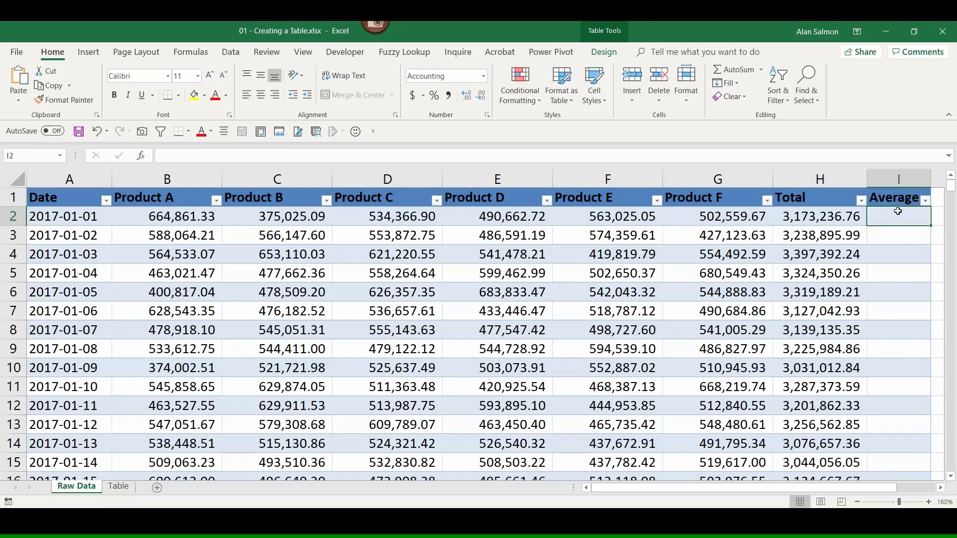
click(761, 71)
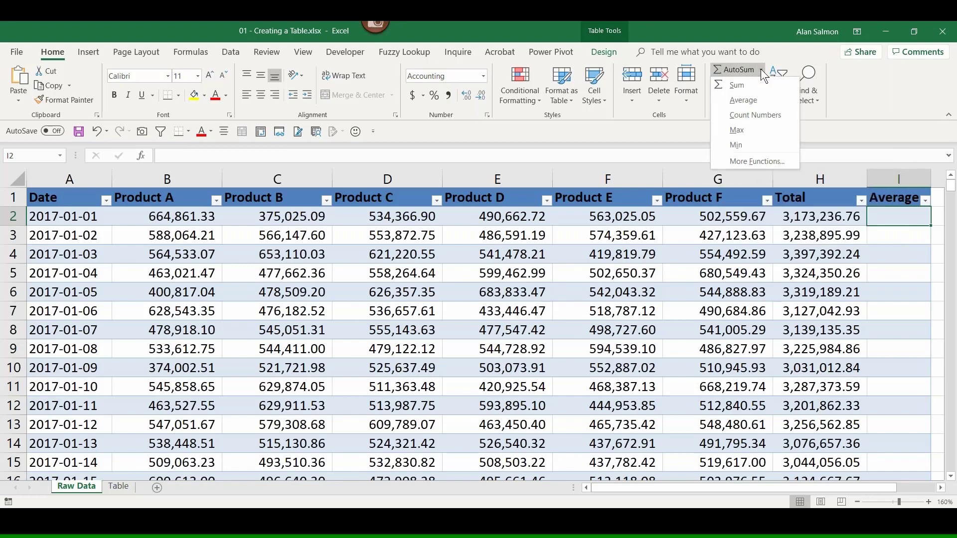
click(744, 102)
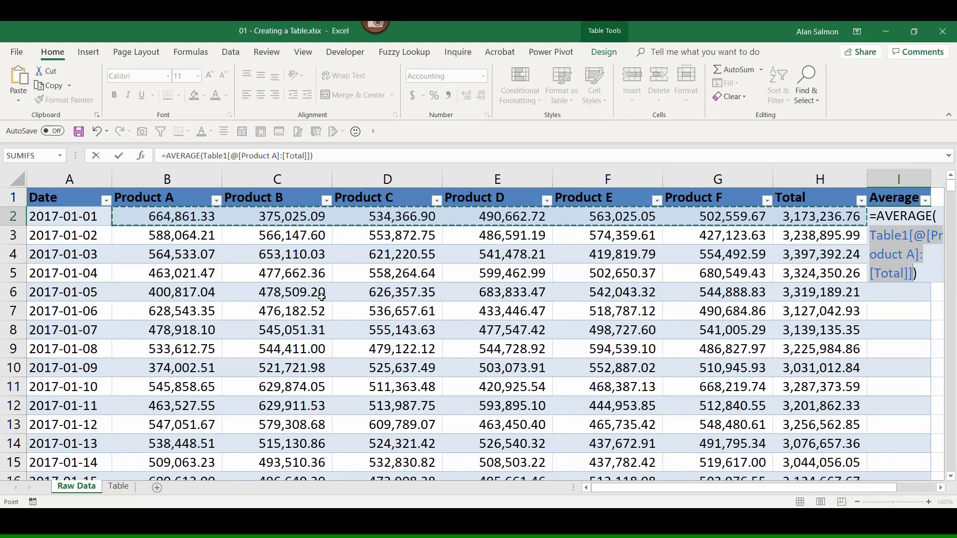
key(Return)
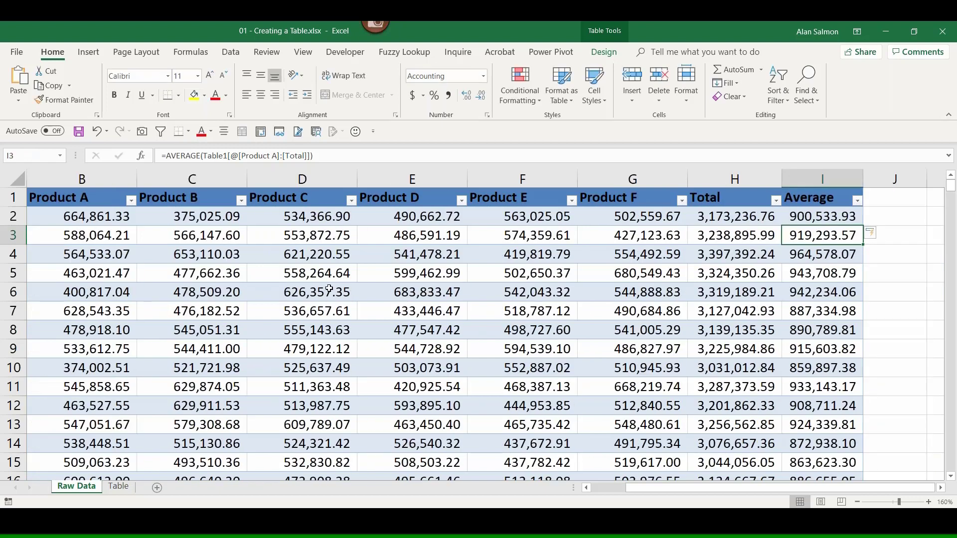
click(814, 218)
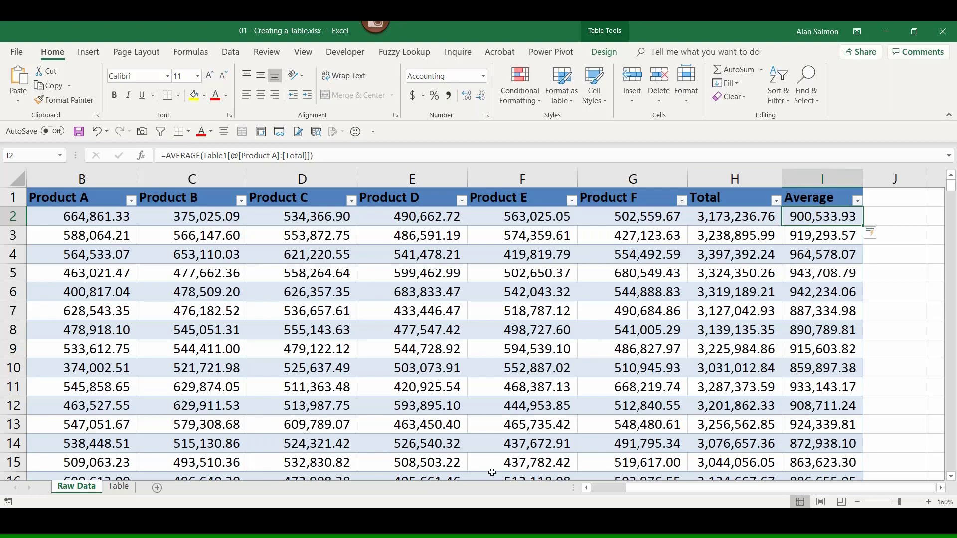
- Switch to the workbook 03 - The Table Tab.xlsx and show the design options of the weekly store sales table
click(492, 523)
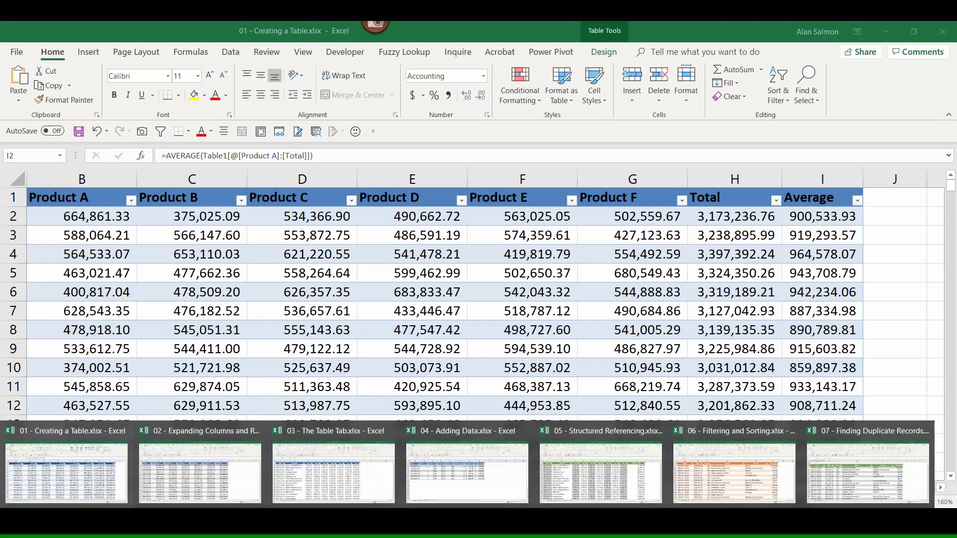
click(333, 474)
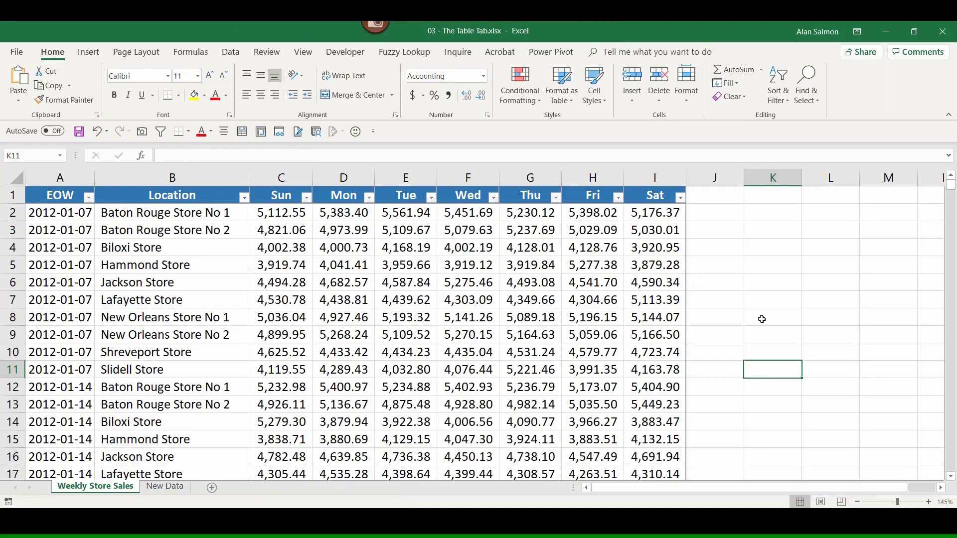
click(772, 252)
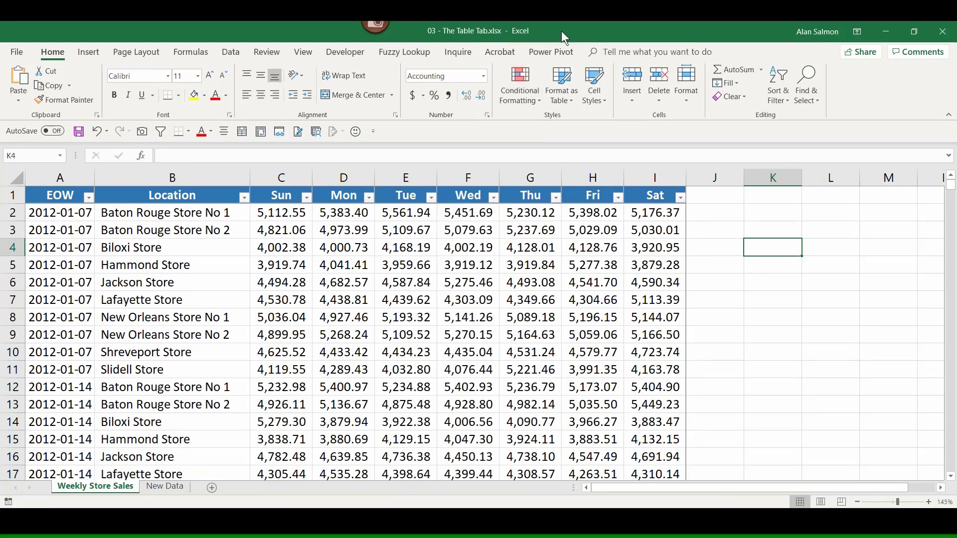
click(466, 248)
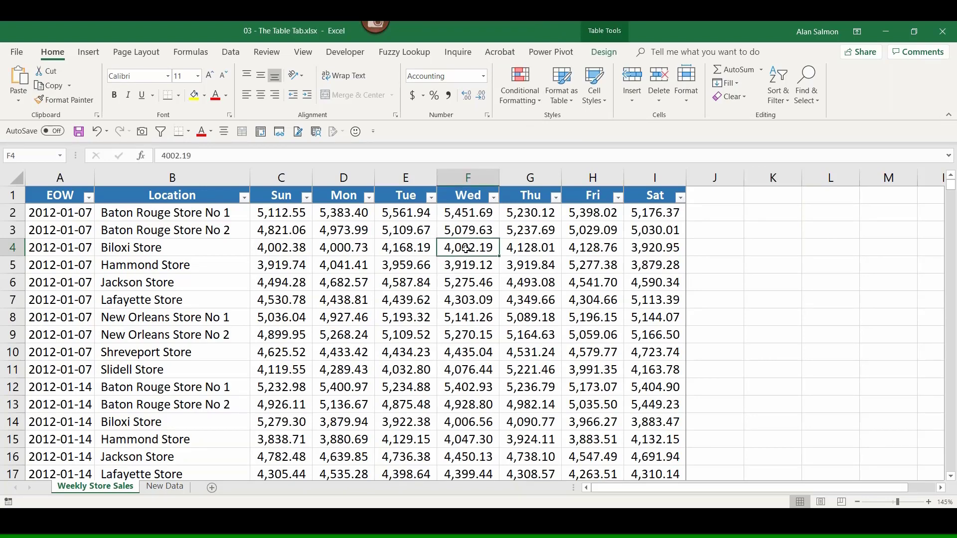
click(602, 34)
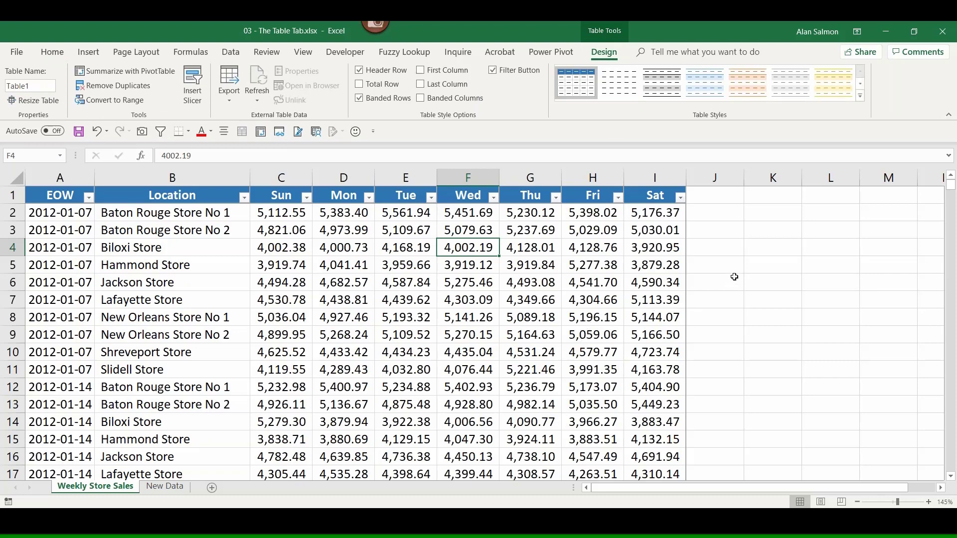
- Apply the orange Dark table style with a black header row to the weekly store sales table
click(861, 96)
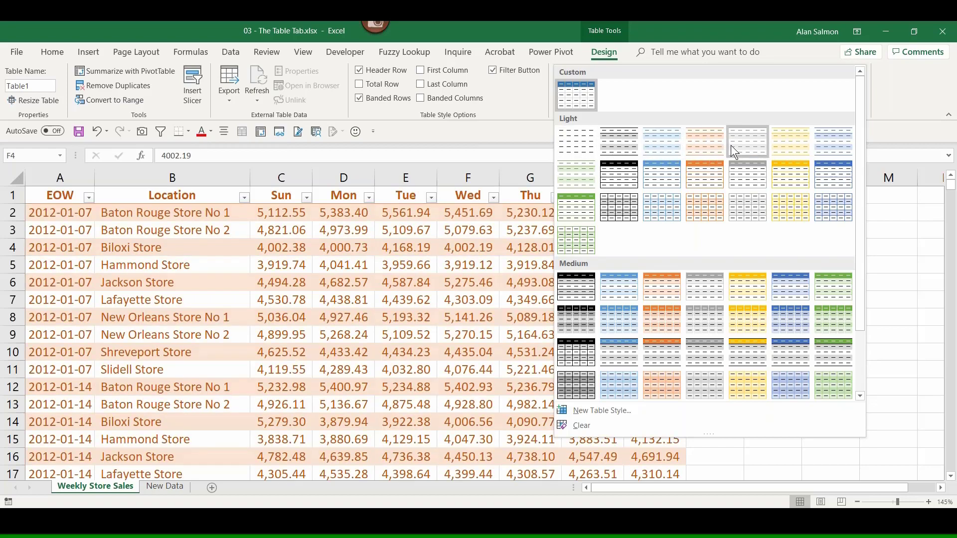
scroll(713, 168, down, 1)
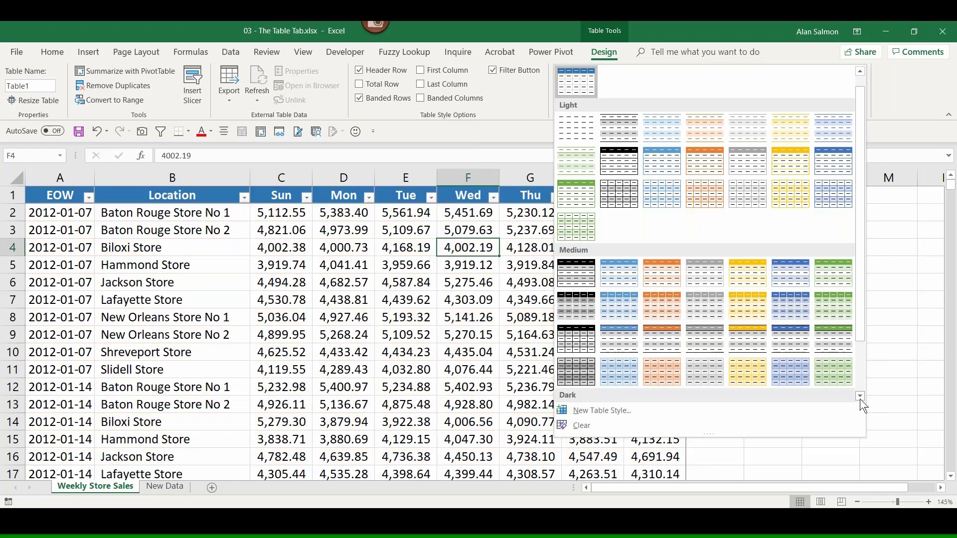
click(860, 397)
click(860, 396)
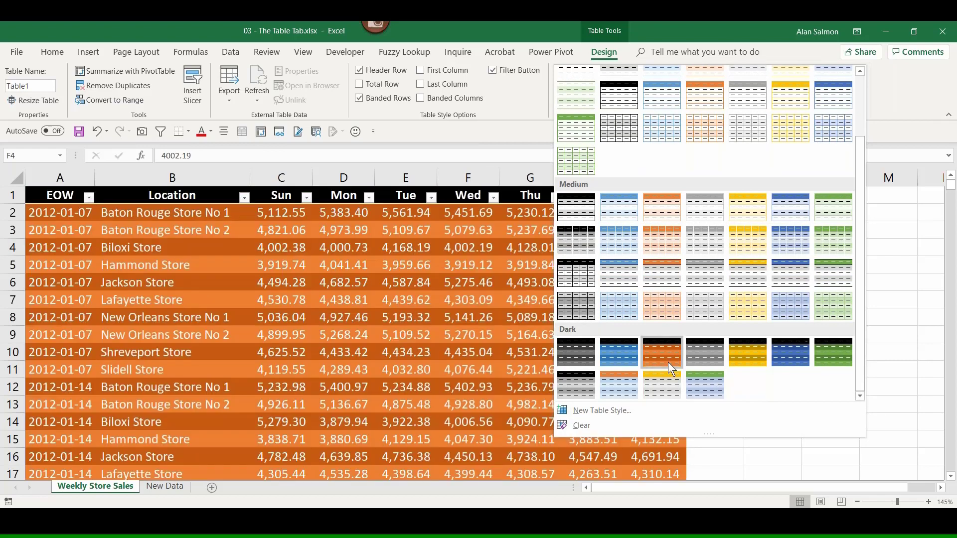
click(667, 360)
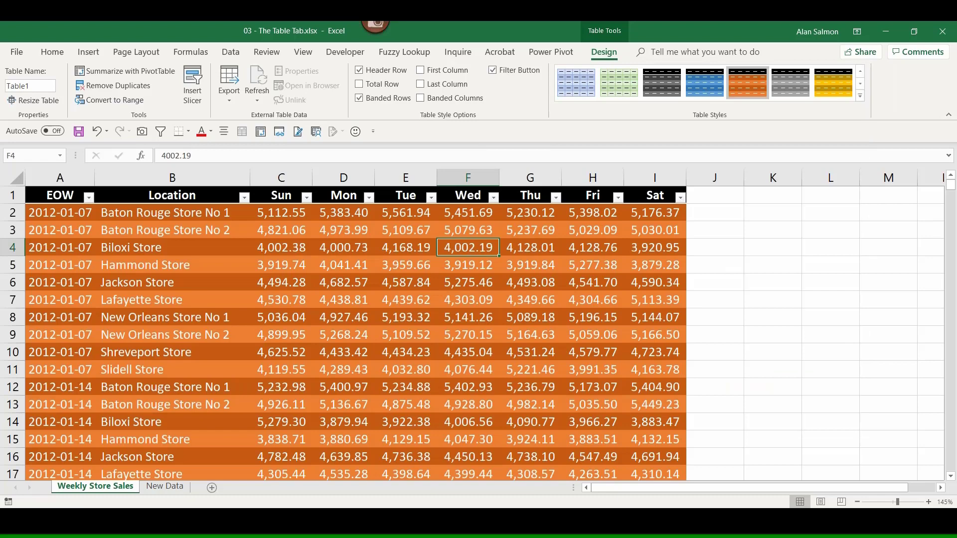
- Apply the Orange, Table Style Medium 10 style to the weekly store sales table
click(860, 71)
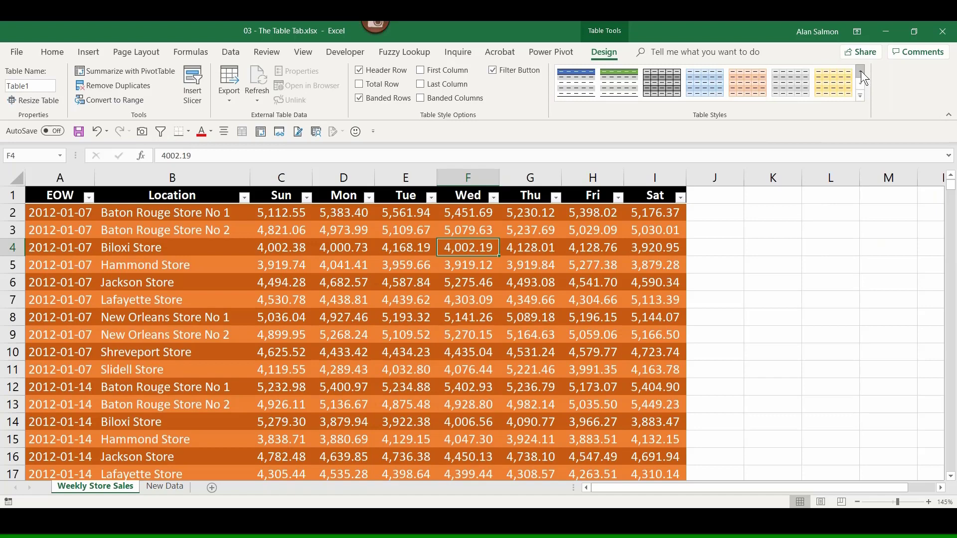
click(860, 71)
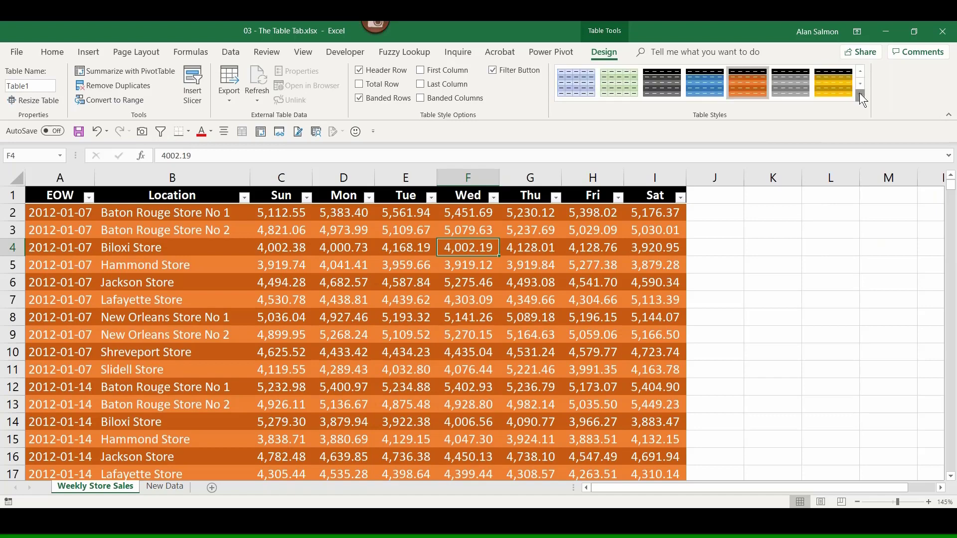
click(860, 95)
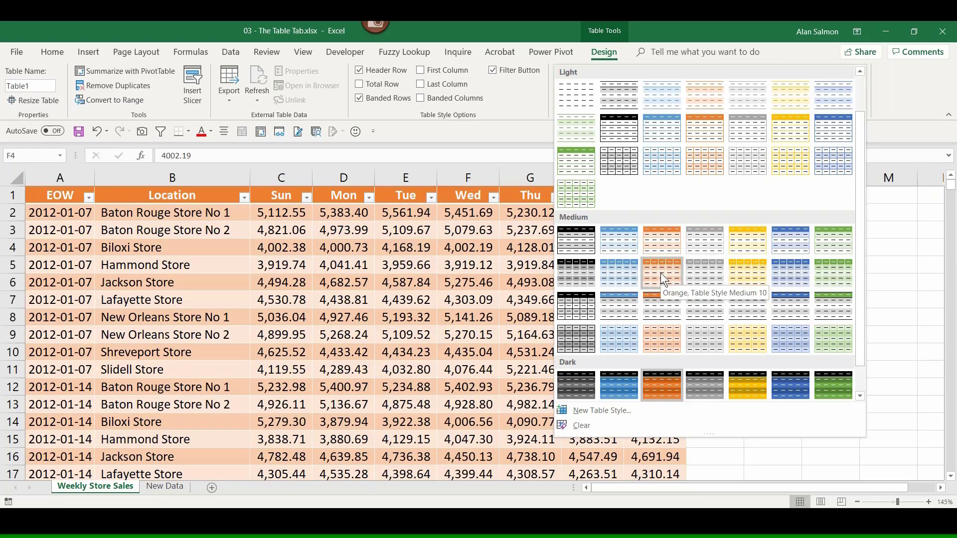
click(661, 273)
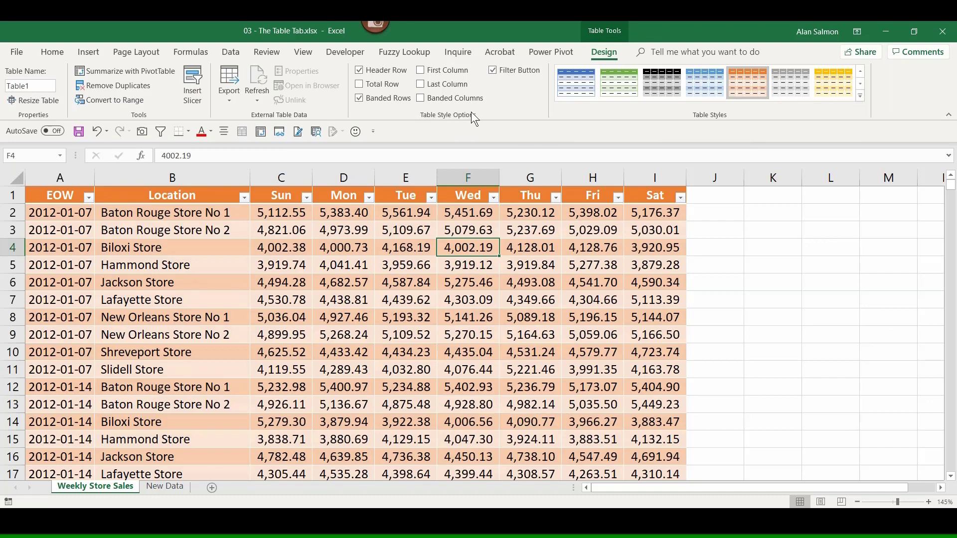
- Compare the table with and without its filter buttons, and with and without its header row, restoring both
click(495, 70)
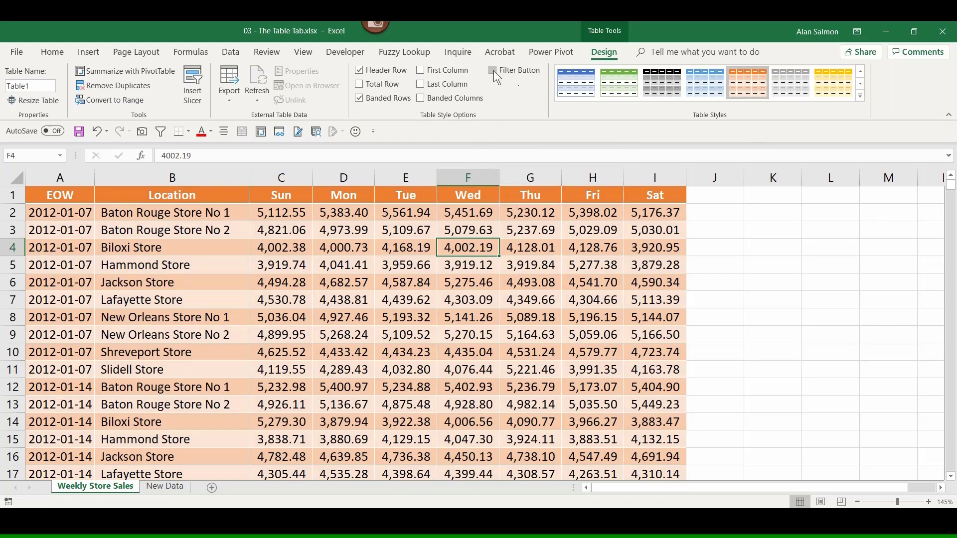
click(493, 70)
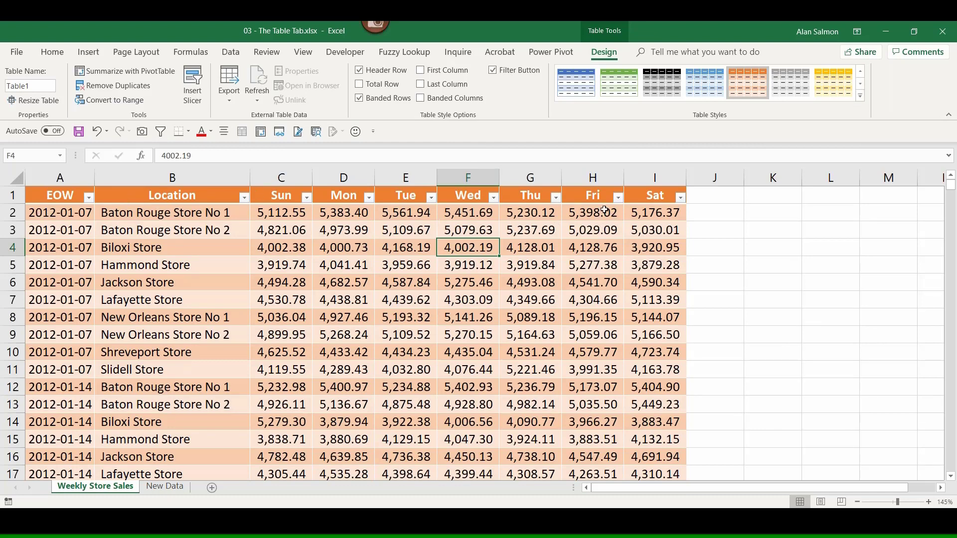
click(493, 70)
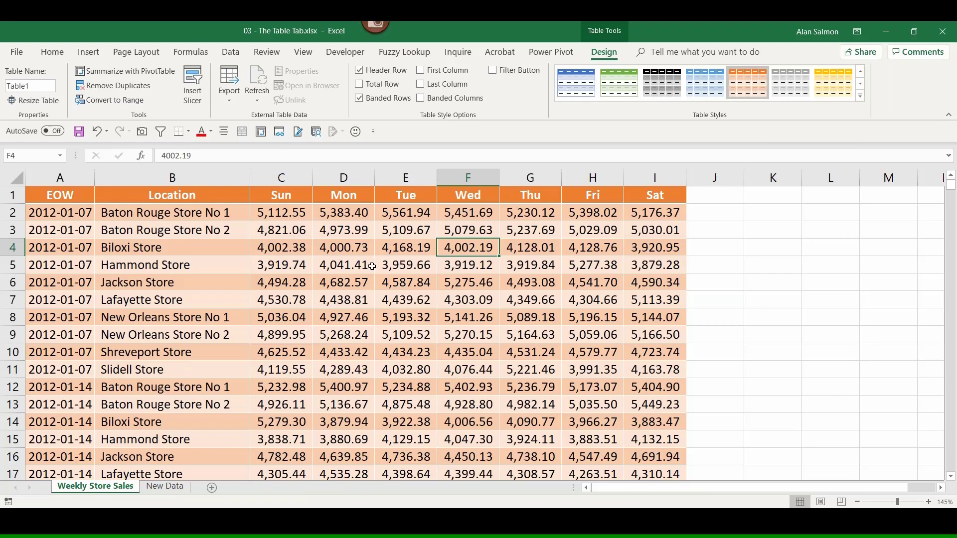
click(493, 71)
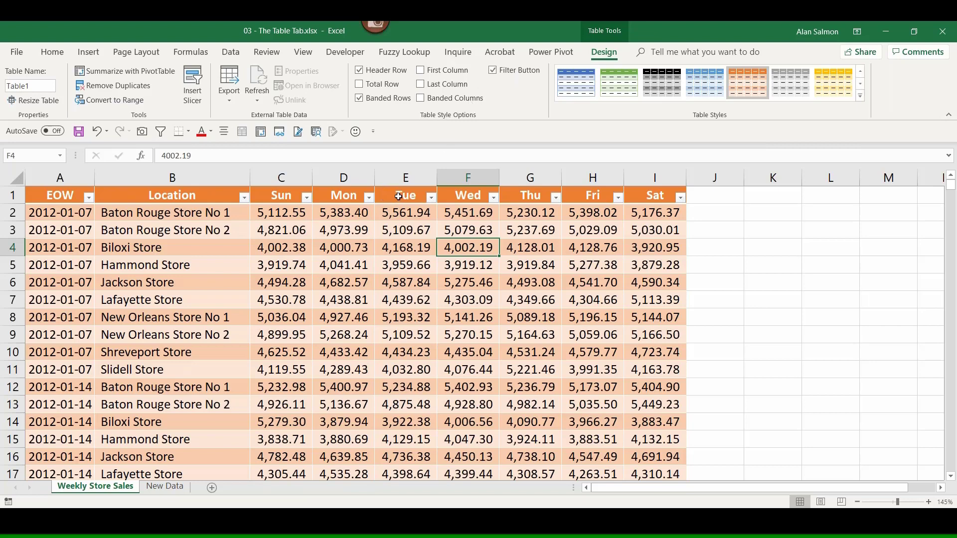
click(360, 70)
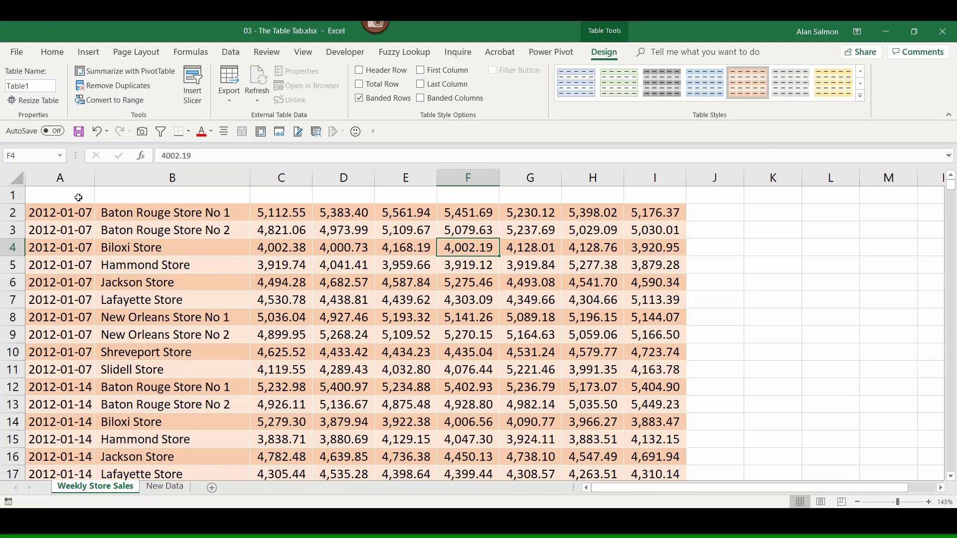
click(359, 70)
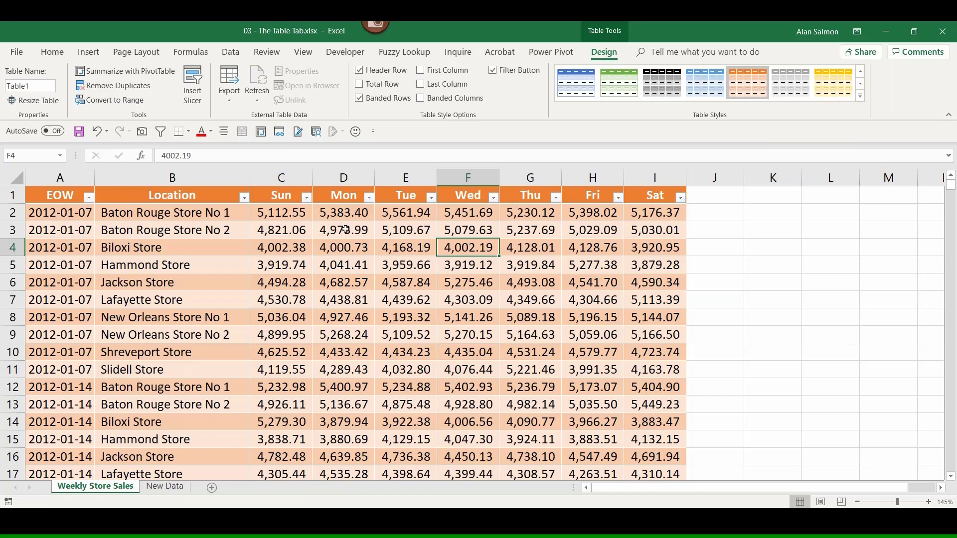
- Turn off the table's banded rows and enable its First Column, Last Column and Banded Columns options
click(360, 99)
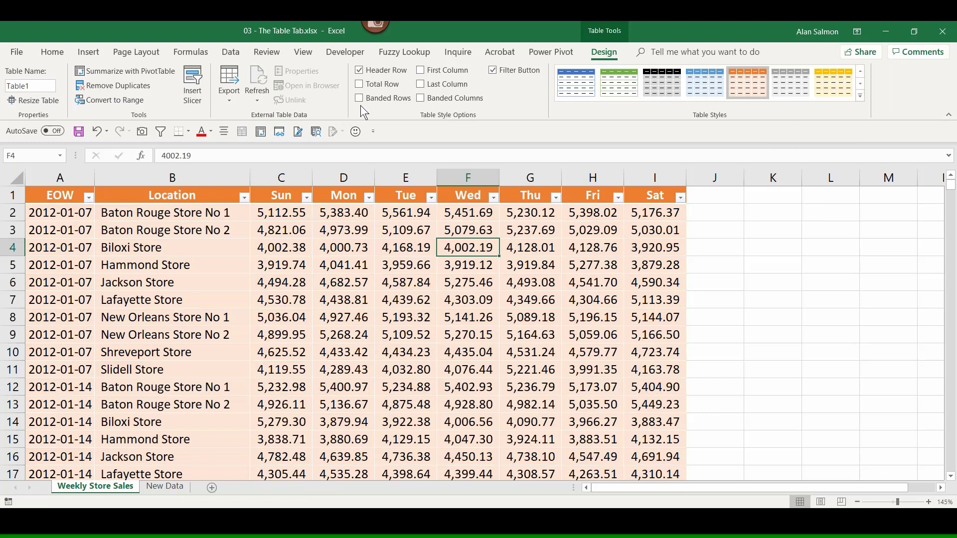
click(420, 70)
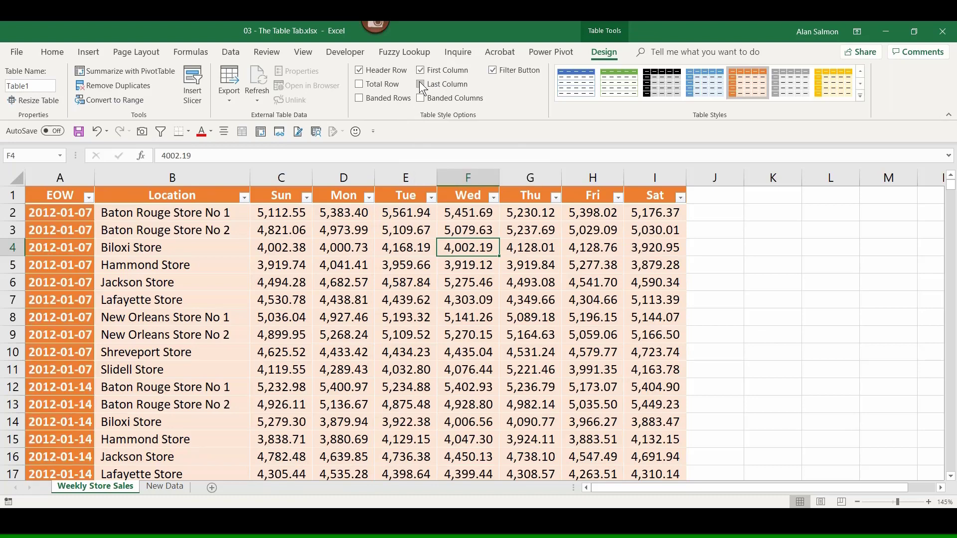
click(421, 85)
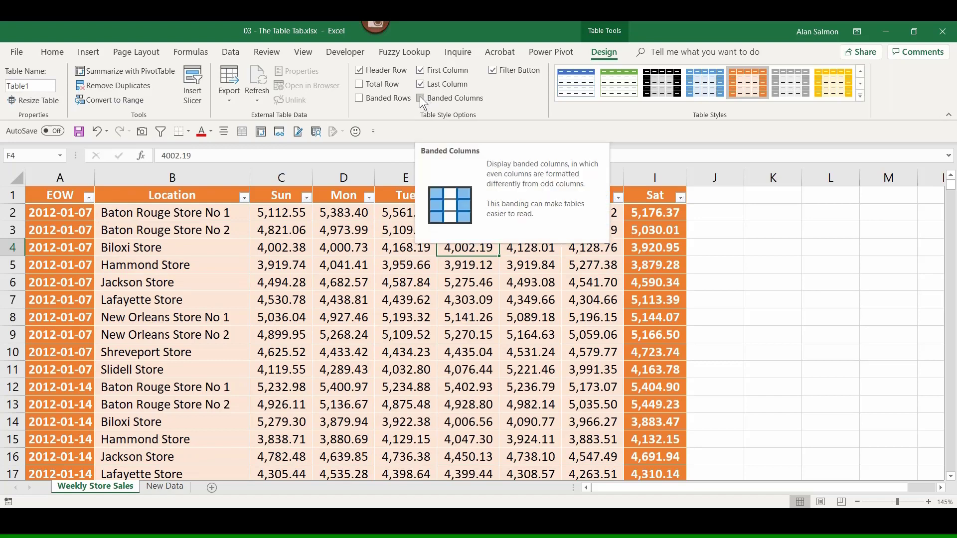
click(419, 98)
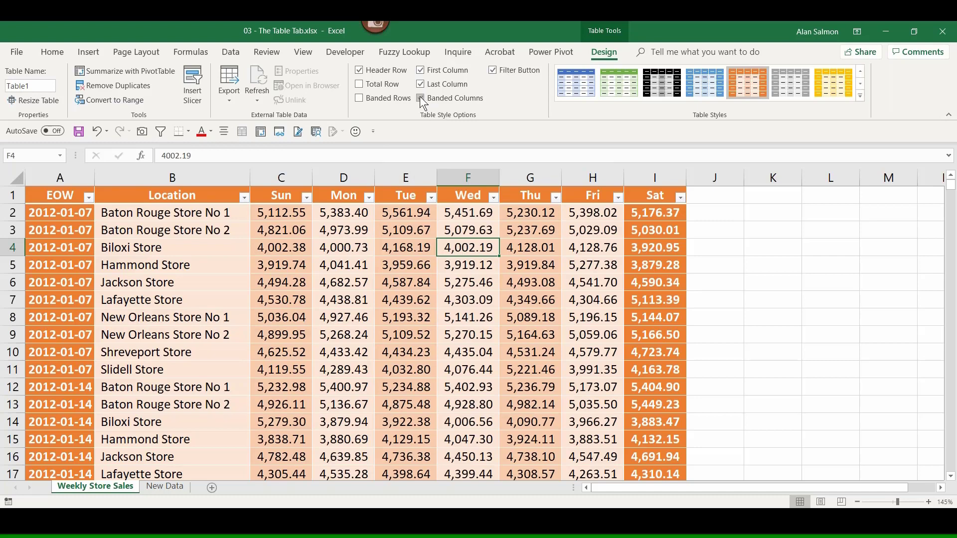
- Remove the table's last and first column emphasis and turn banded rows back on alongside the banded columns
click(421, 84)
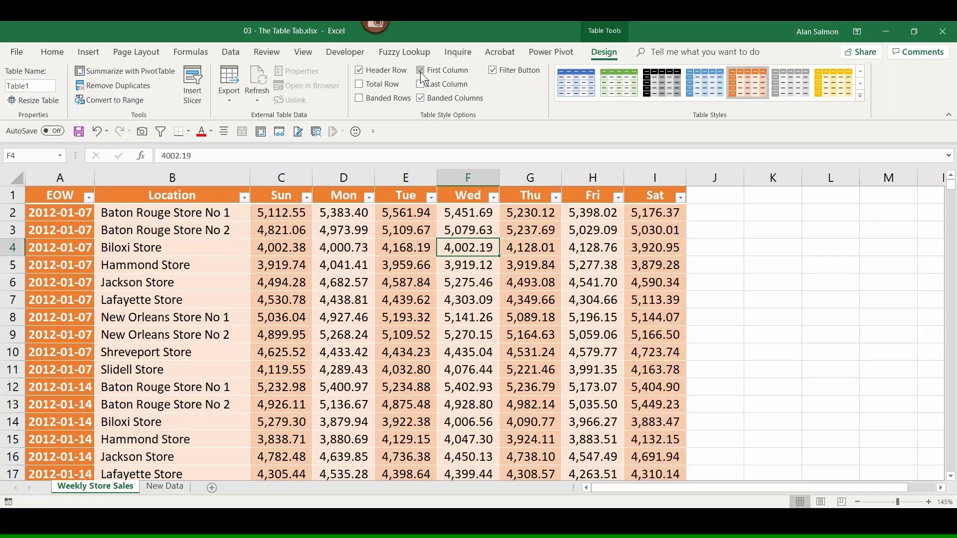
click(420, 71)
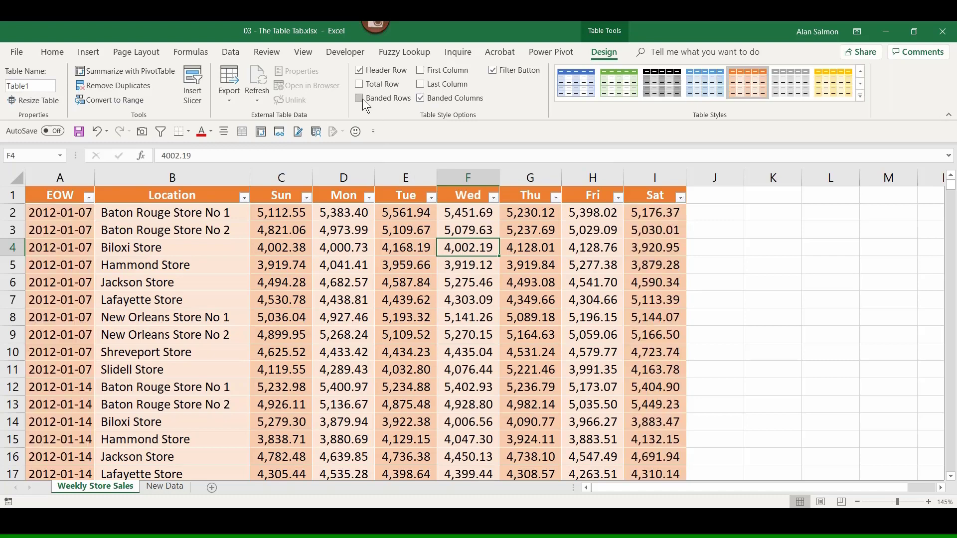
click(363, 99)
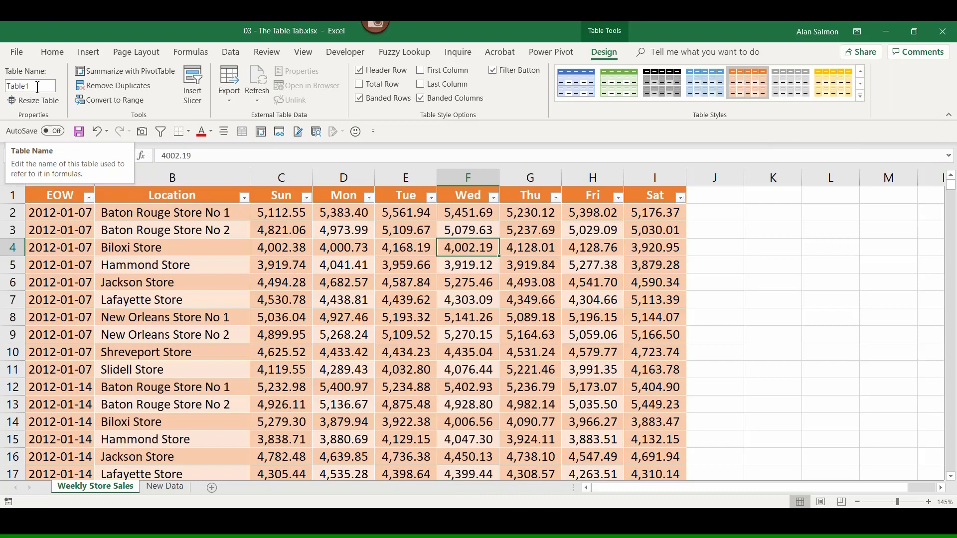
- Rename the weekly store sales table as Sales
drag(37, 87, 25, 86)
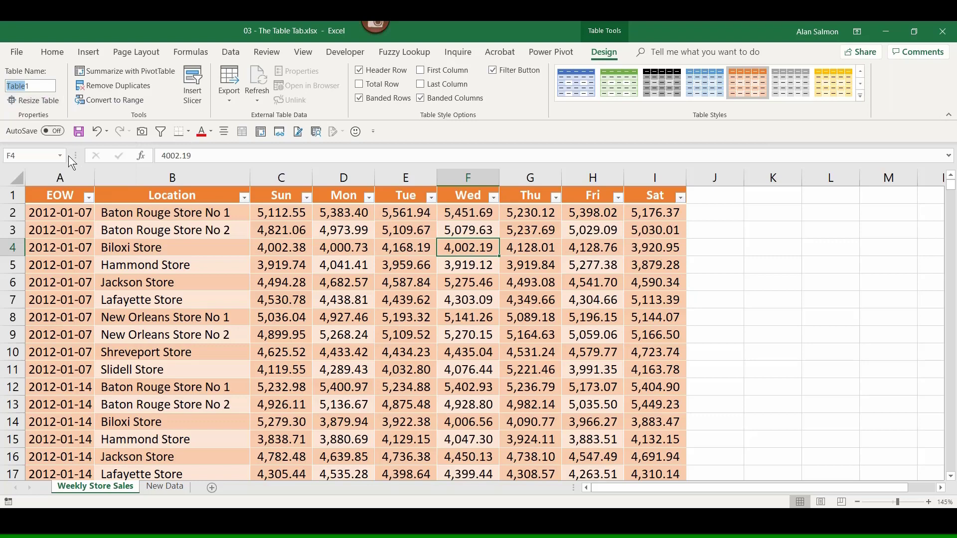
key(BackSpace)
text(Sale)
key(Return)
- Switch to the workbook 04 - Adding Data.xlsx and copy the extra rows A14:H15 on the Figures 5 and 6 sheet
mouse_move(166, 521)
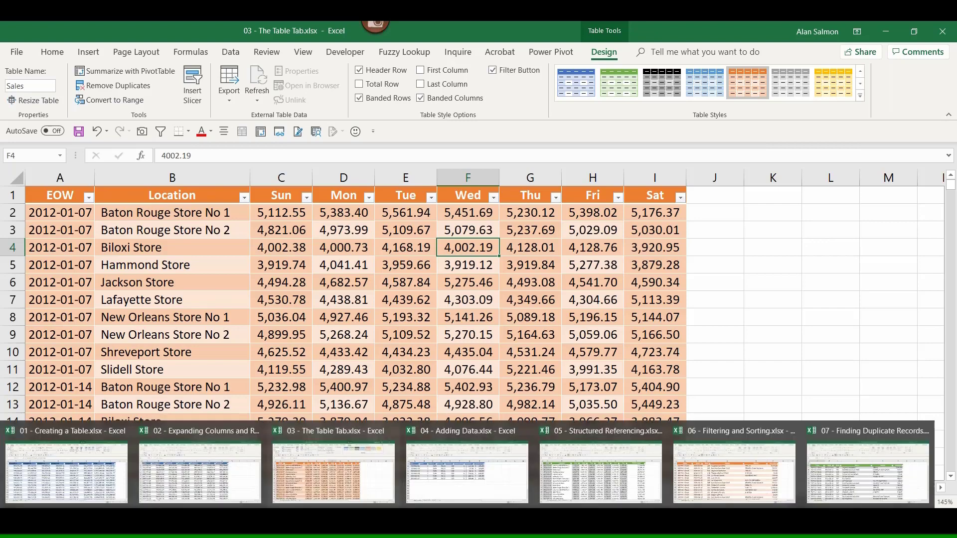
click(429, 471)
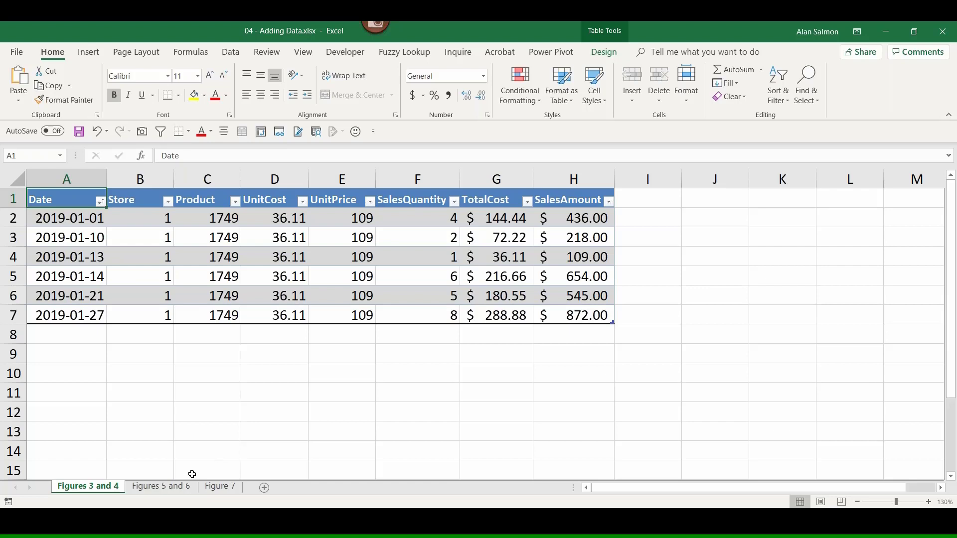
click(164, 485)
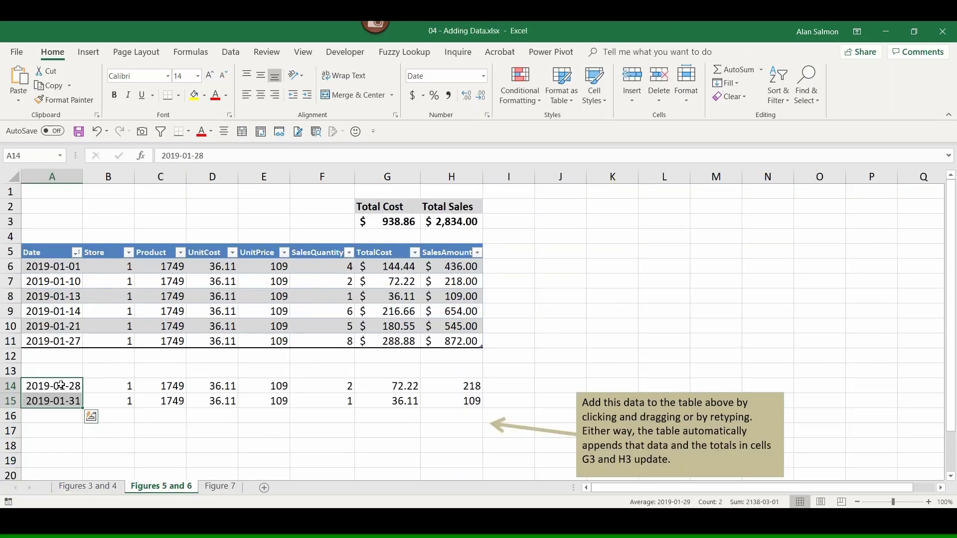
drag(60, 385, 427, 405)
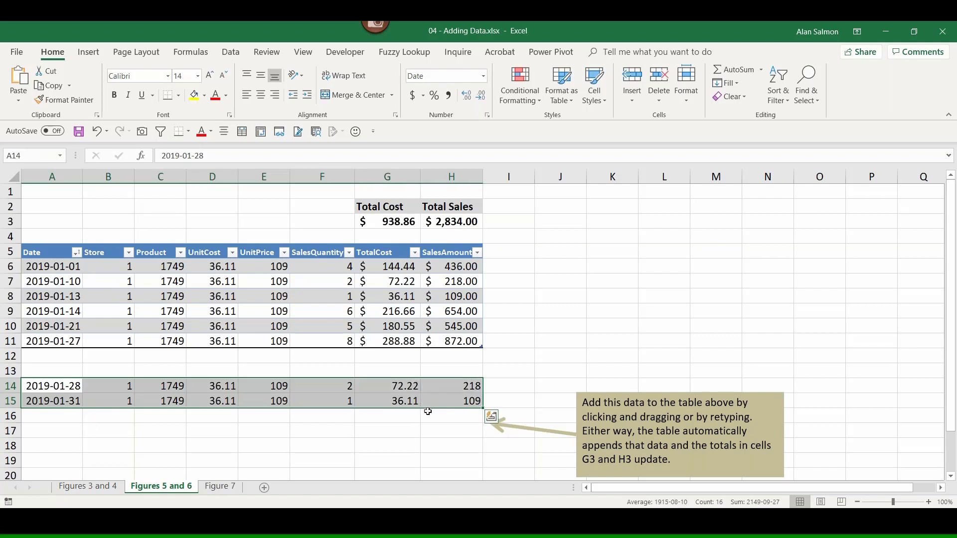
key(ctrl+c)
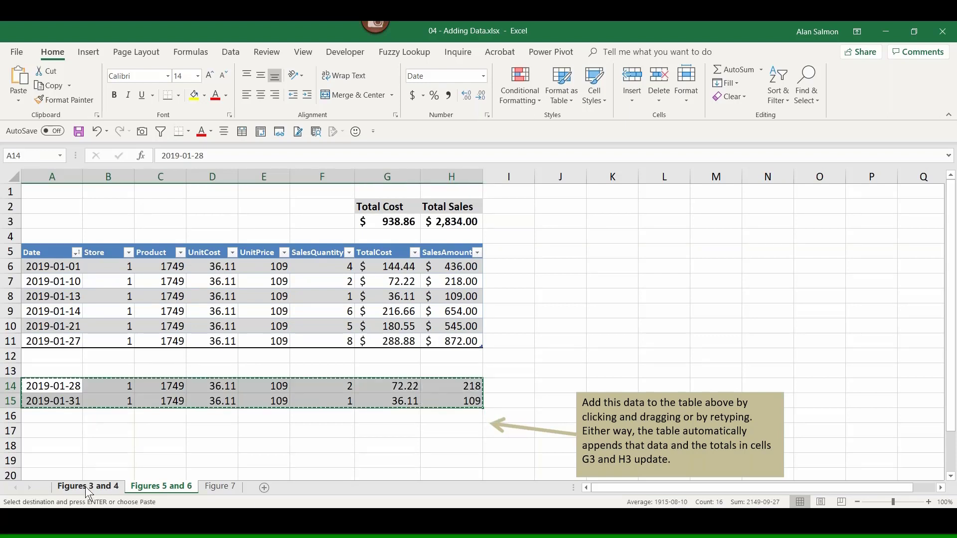
- Append the copied rows to the table on the Figures 3 and 4 sheet, starting in cell A8
click(85, 487)
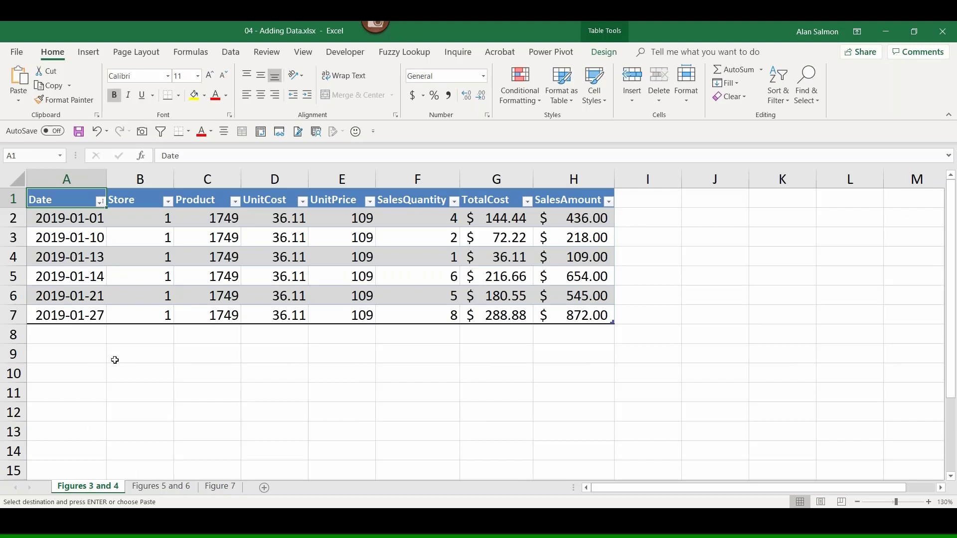
click(86, 335)
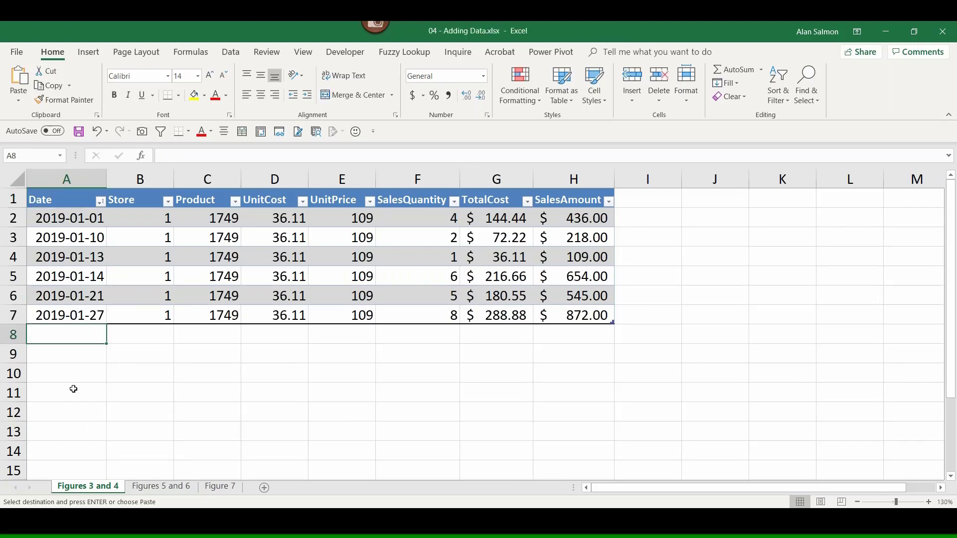
key(ctrl+v)
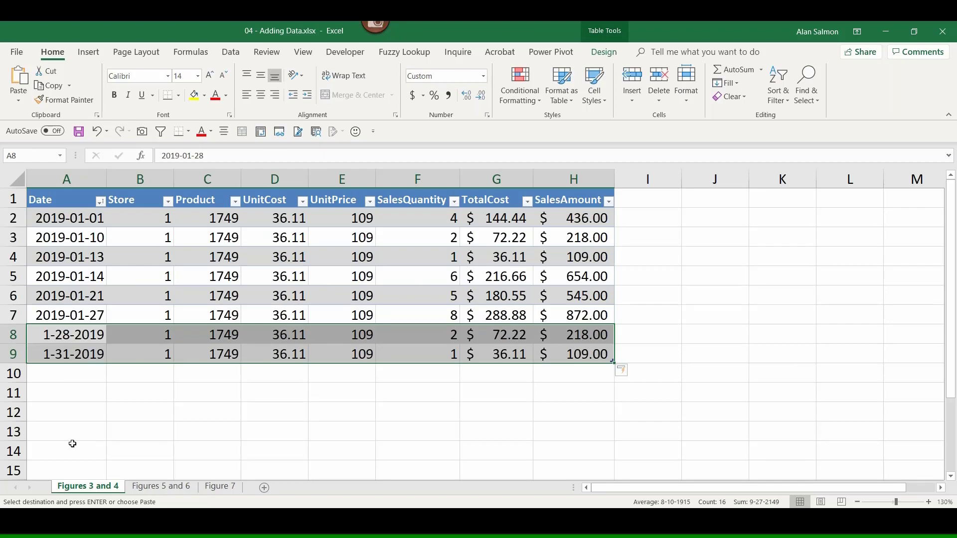
- Paste the copied rows directly below the charted table on the Figure 7 sheet, starting in cell A10
click(217, 486)
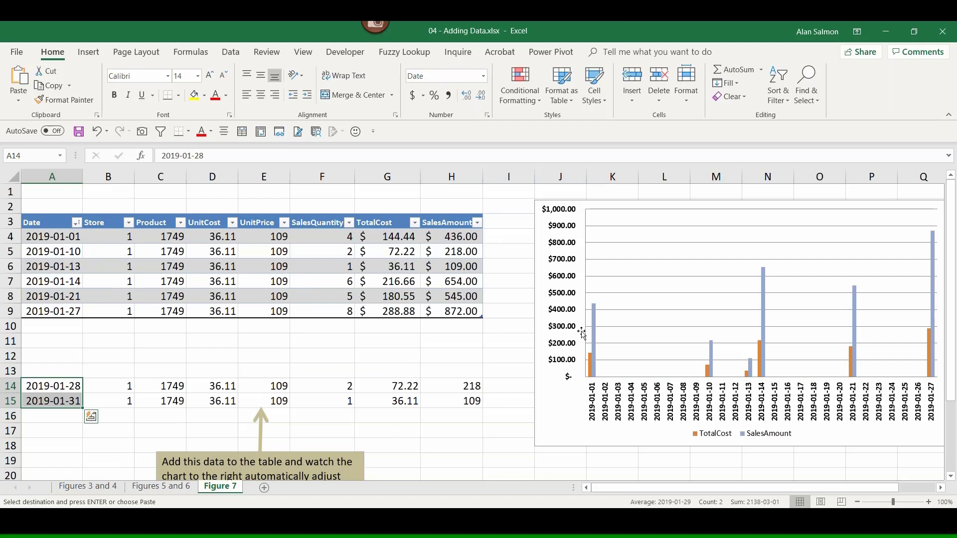
click(50, 328)
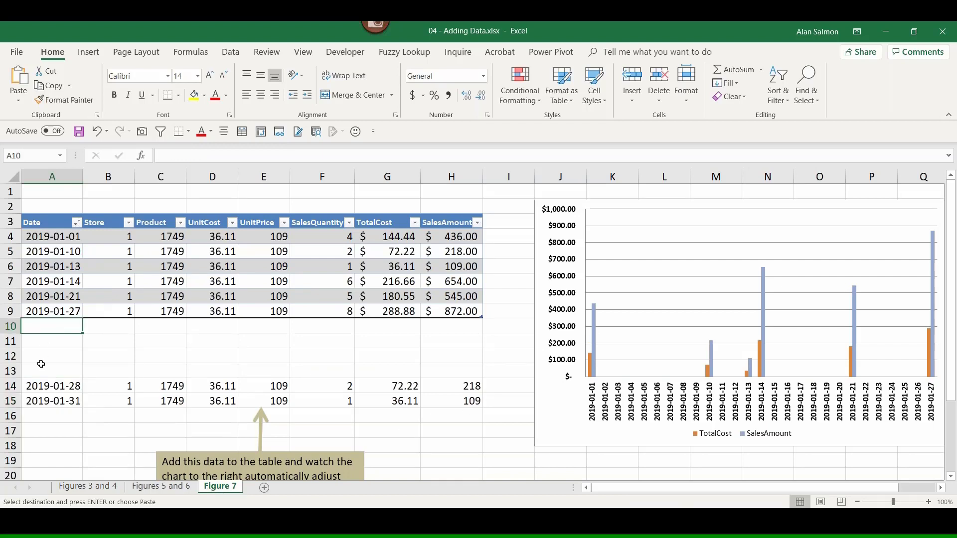
key(ctrl+v)
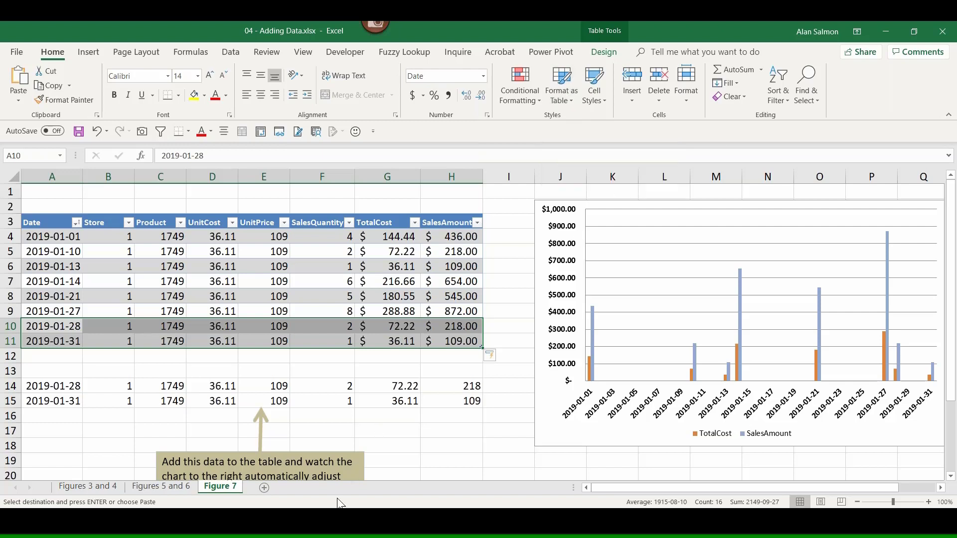
- Return to 03 - The Table Tab.xlsx, add a total row to the Sales table and autofit the Sat column
mouse_move(339, 523)
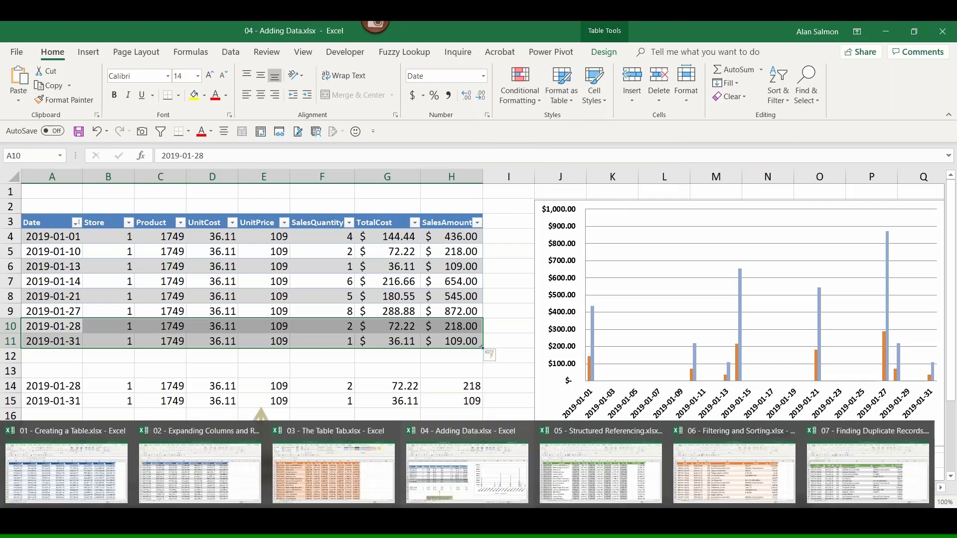
click(331, 466)
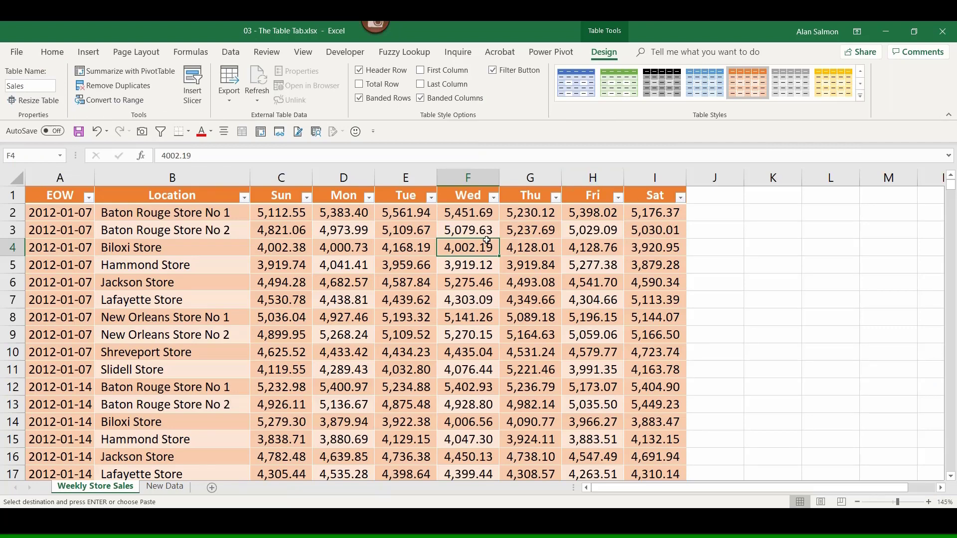
click(359, 85)
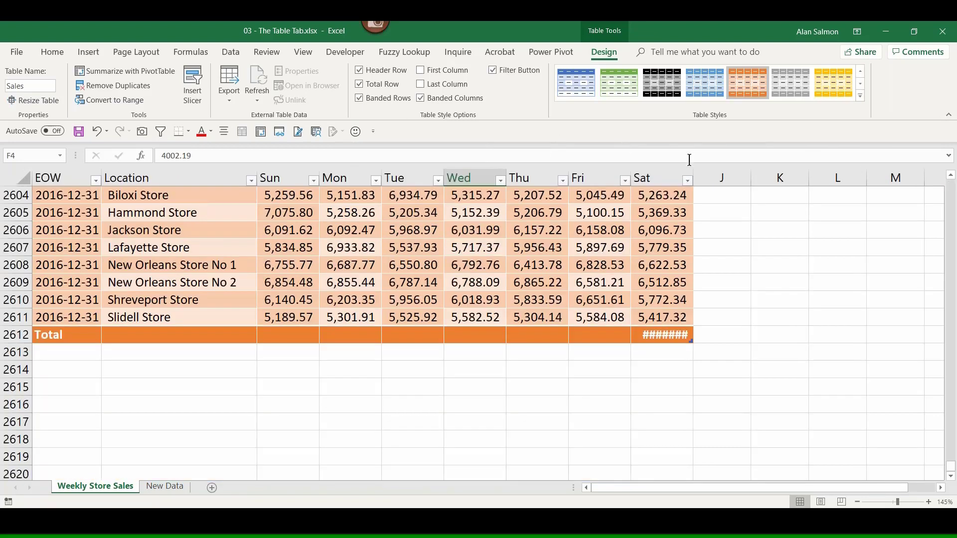
double_click(693, 173)
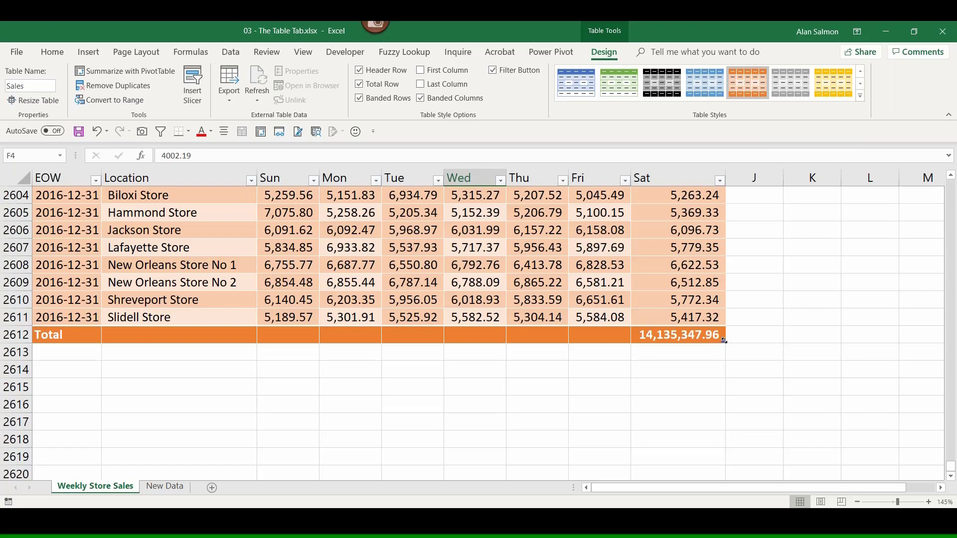
- Fill the Sat subtotal formula in the total row across the other day columns back to Sun
click(699, 335)
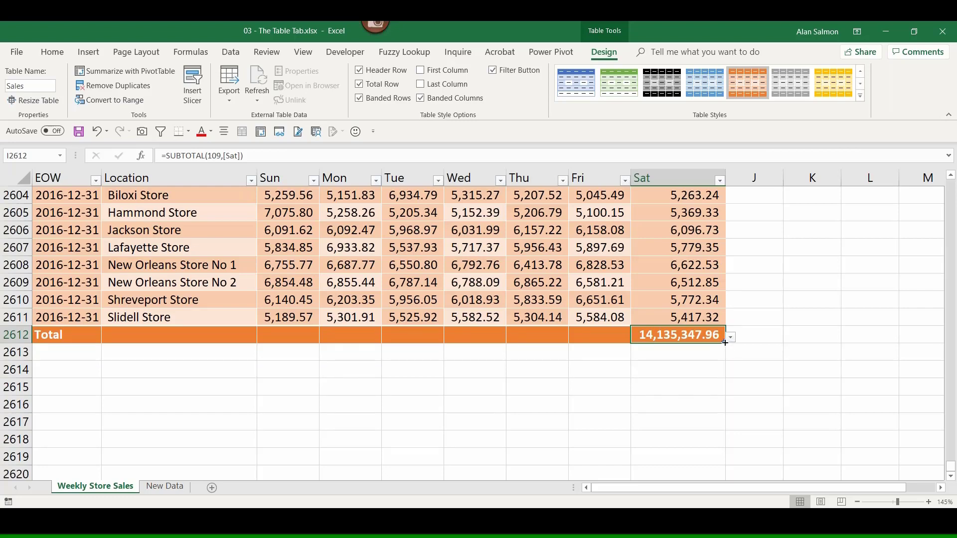
drag(725, 343, 272, 335)
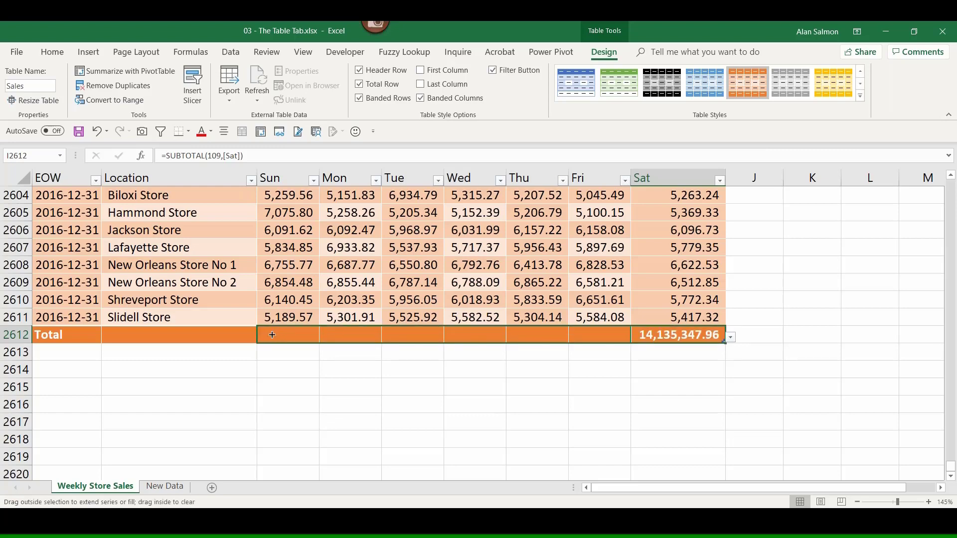
- Complete the subtotal fill back to Sun in the total row and autofit the Sun and Mon columns
drag(273, 335, 272, 335)
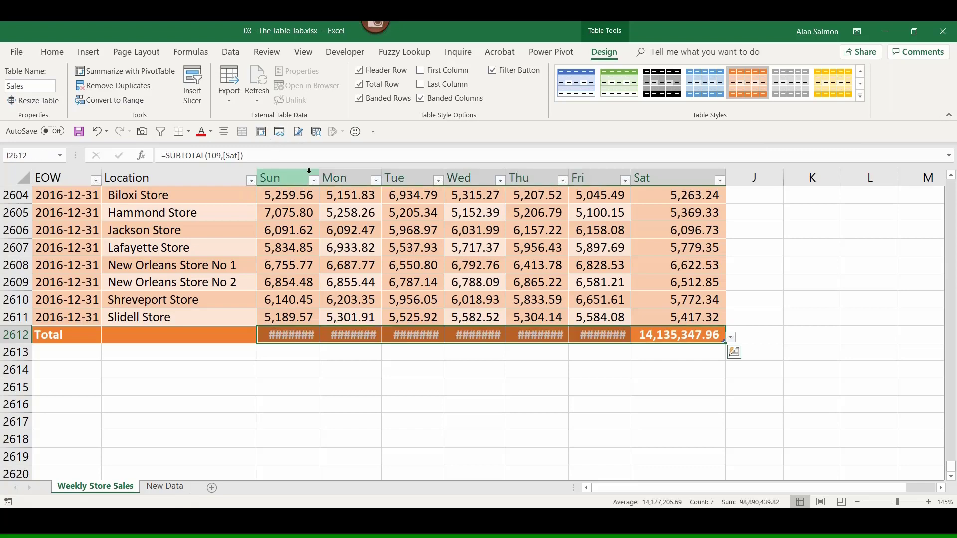
drag(318, 171, 318, 171)
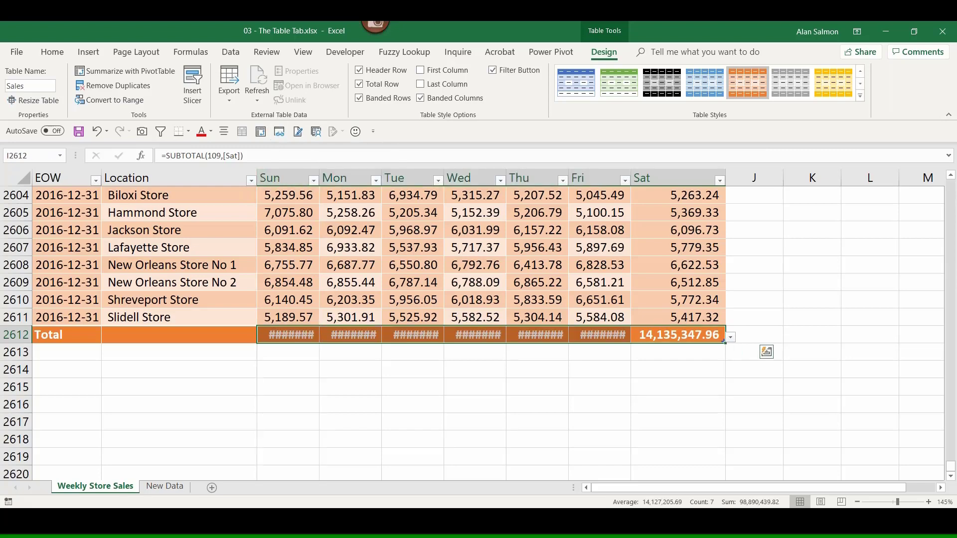
double_click(317, 171)
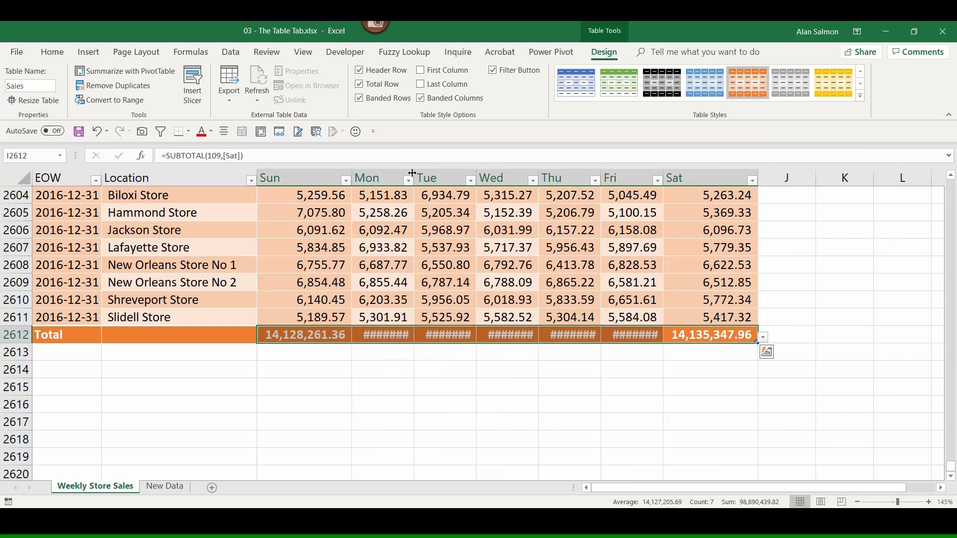
double_click(412, 173)
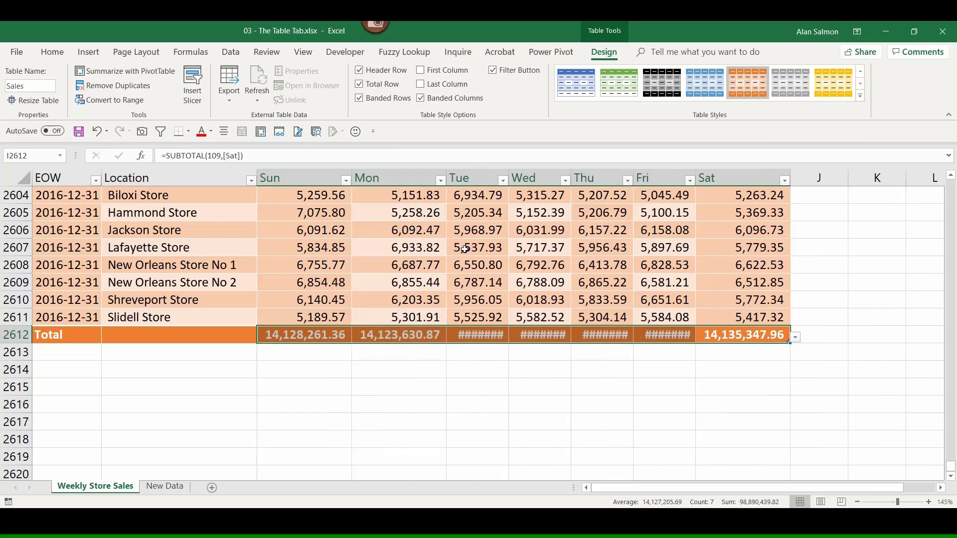
- Turn off the Sales table's total row and switch to the workbook 05 - Structured Referencing.xlsx
click(362, 85)
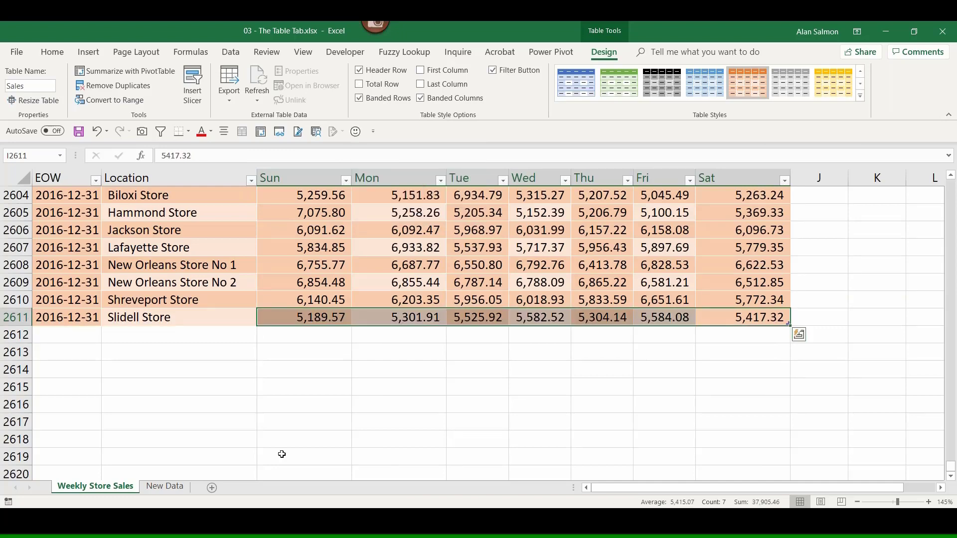
mouse_move(282, 536)
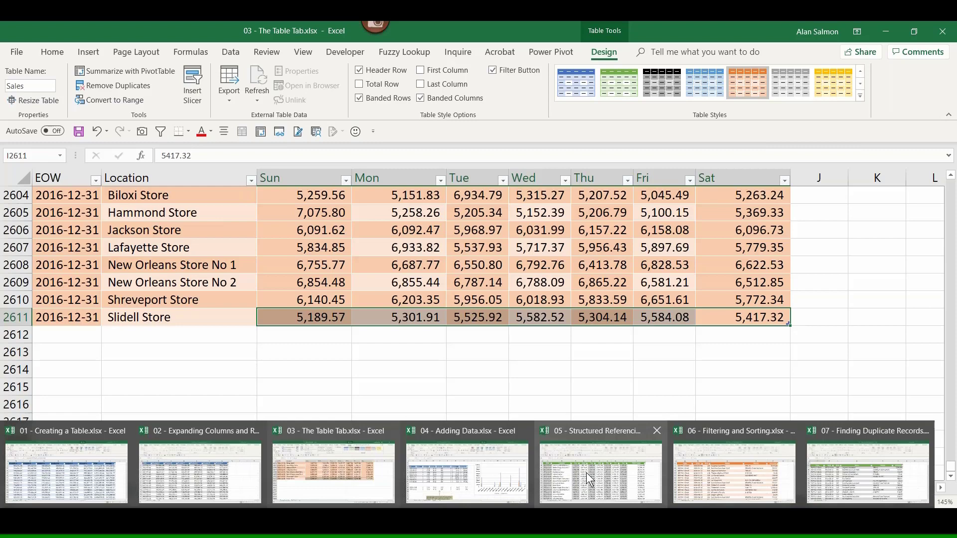
click(586, 472)
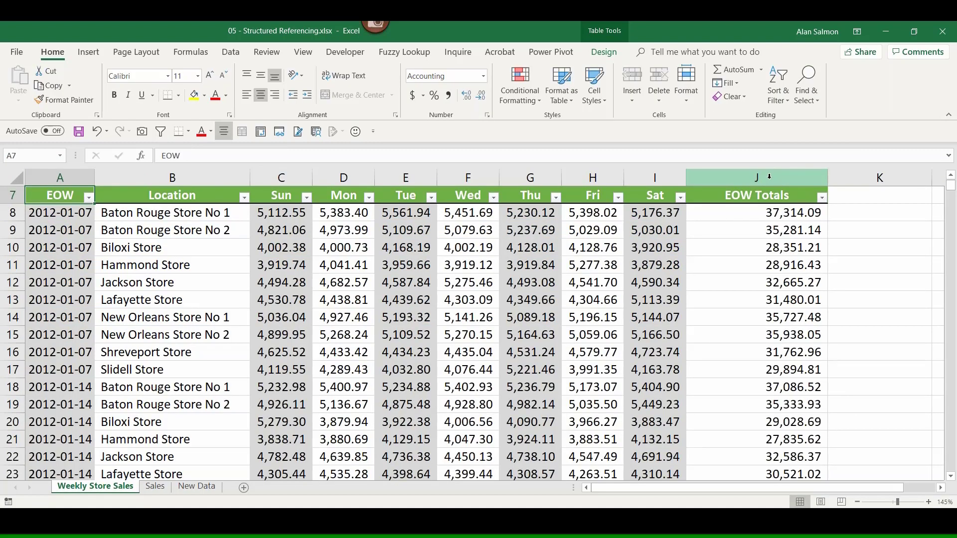
- Try deleting the EOW Totals column J from the Weekly Store Sales sheet and undo the deletion
right_click(769, 177)
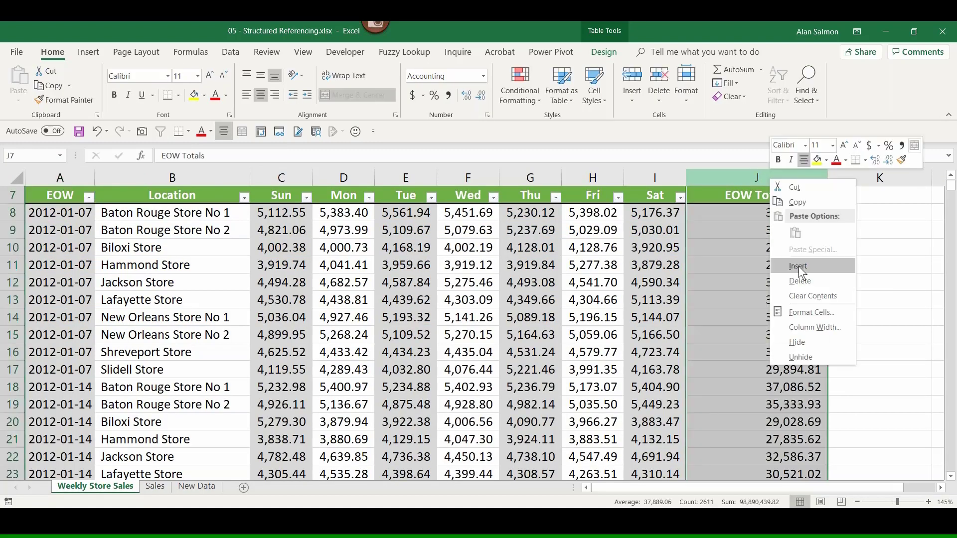
key(Escape)
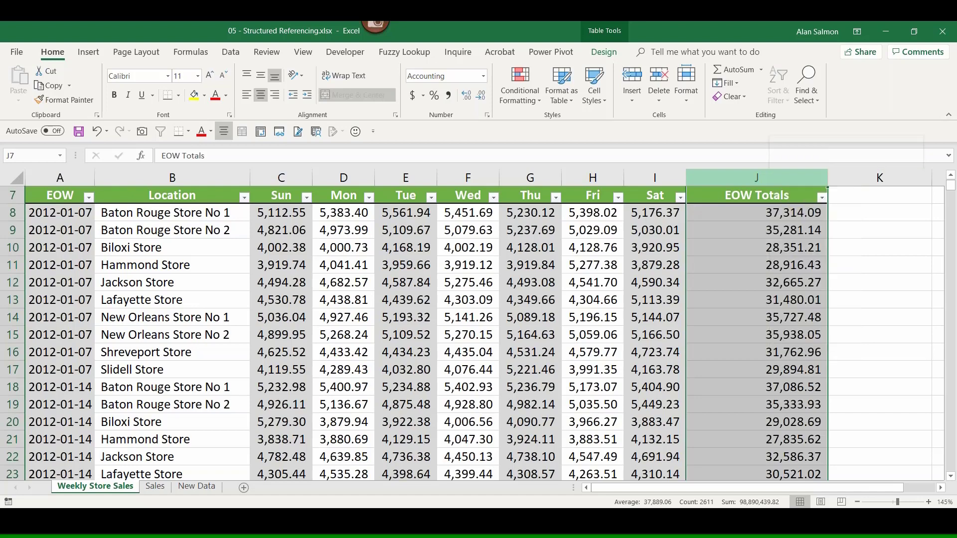
key(ctrl+minus)
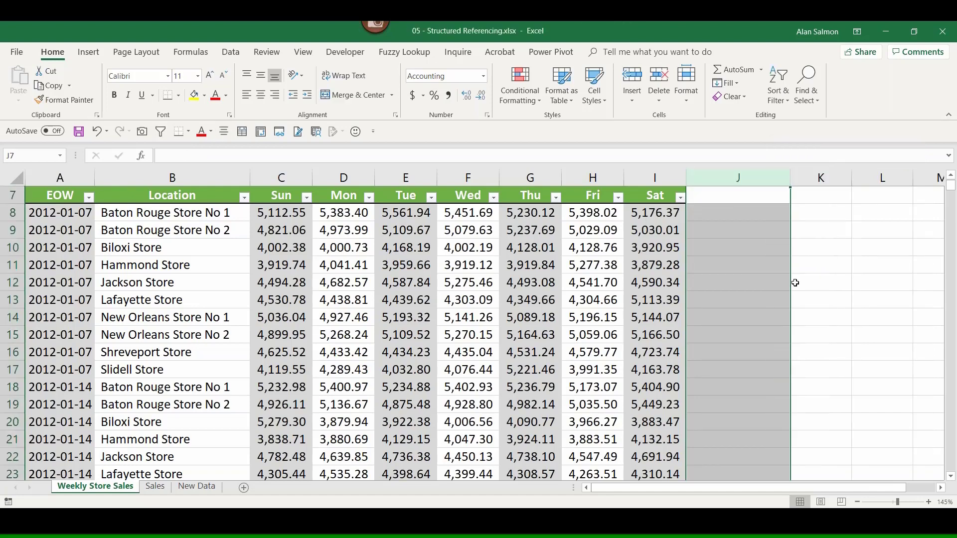
click(727, 194)
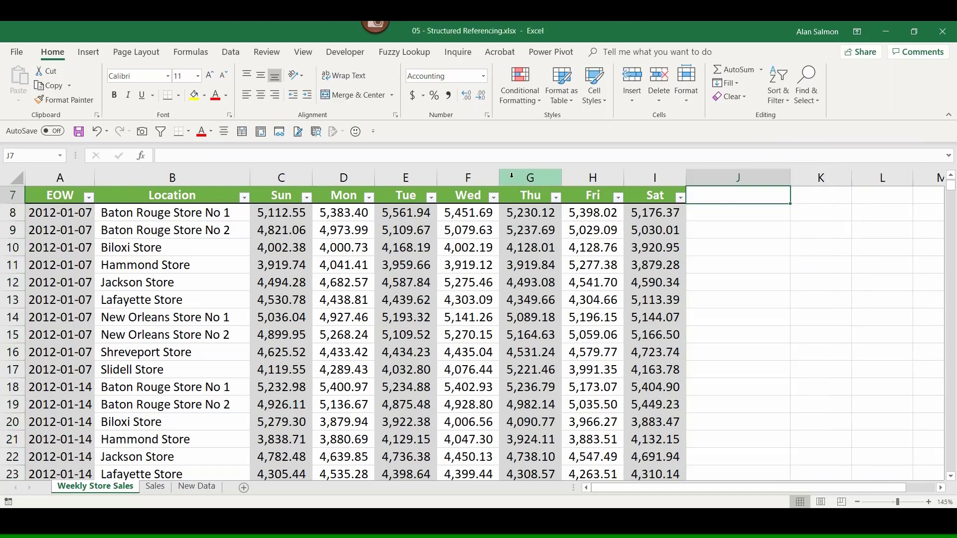
click(96, 132)
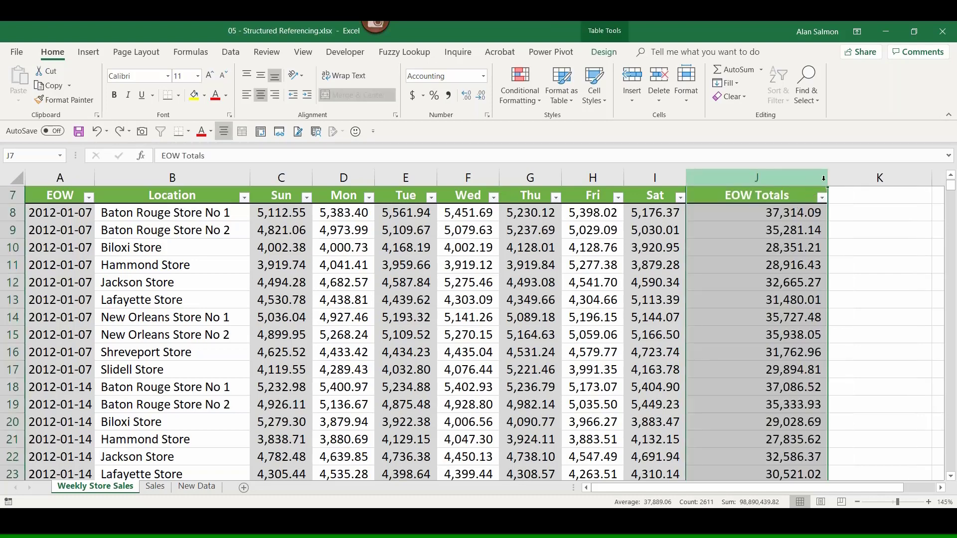
- Examine the EOW Totals formula in cell J8 and in the table's last row, and return to the header
click(781, 214)
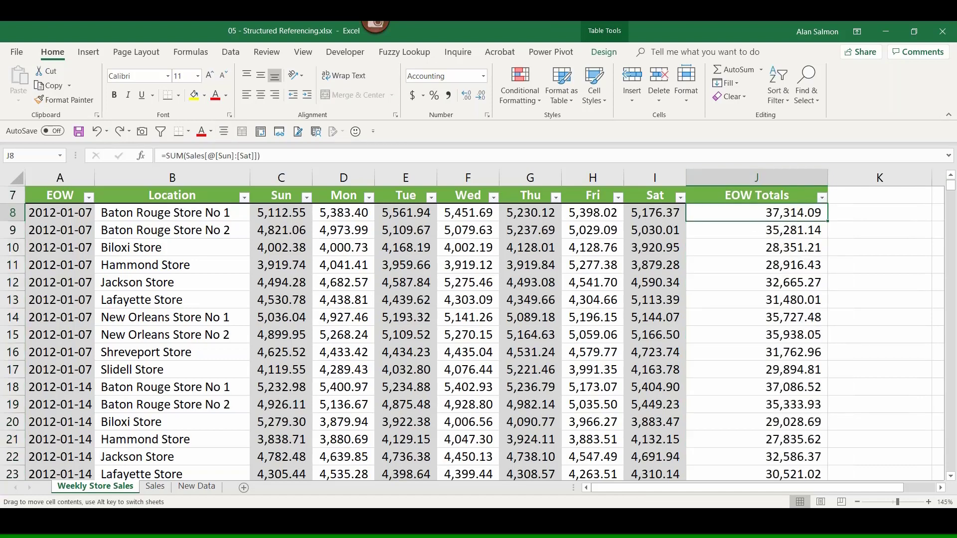
key(ctrl+Down)
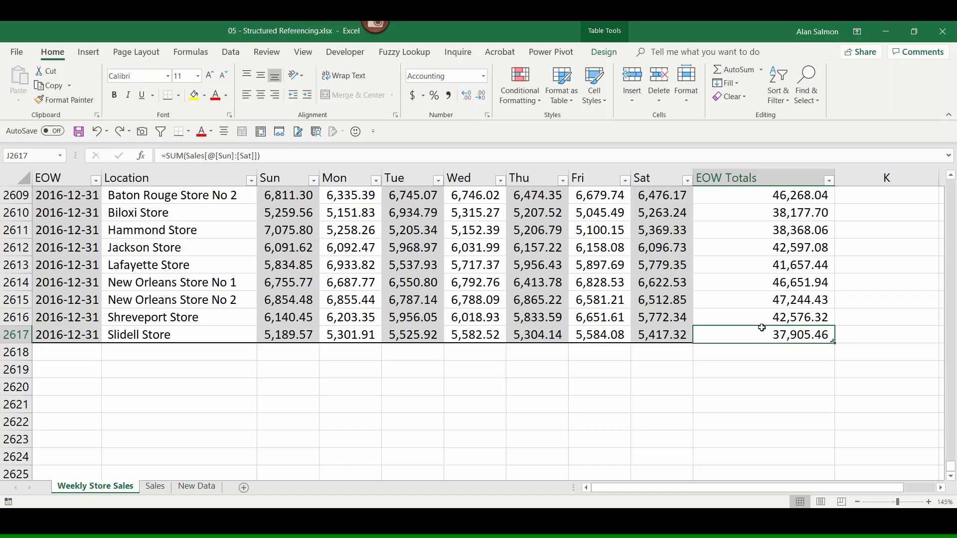
key(ctrl+Up)
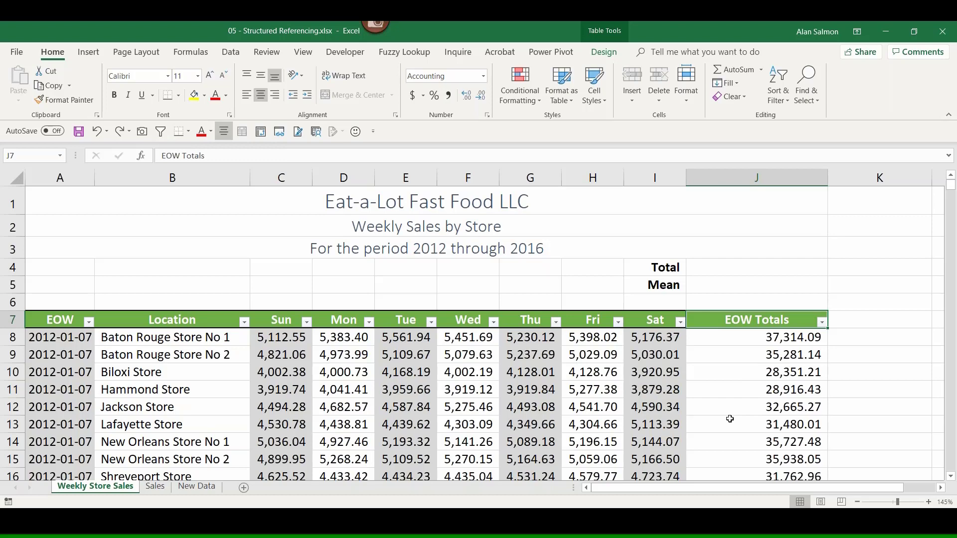
- Enter the formula =SUM(Sales[EOW Totals]) in cell J4 beside the Total label
click(759, 273)
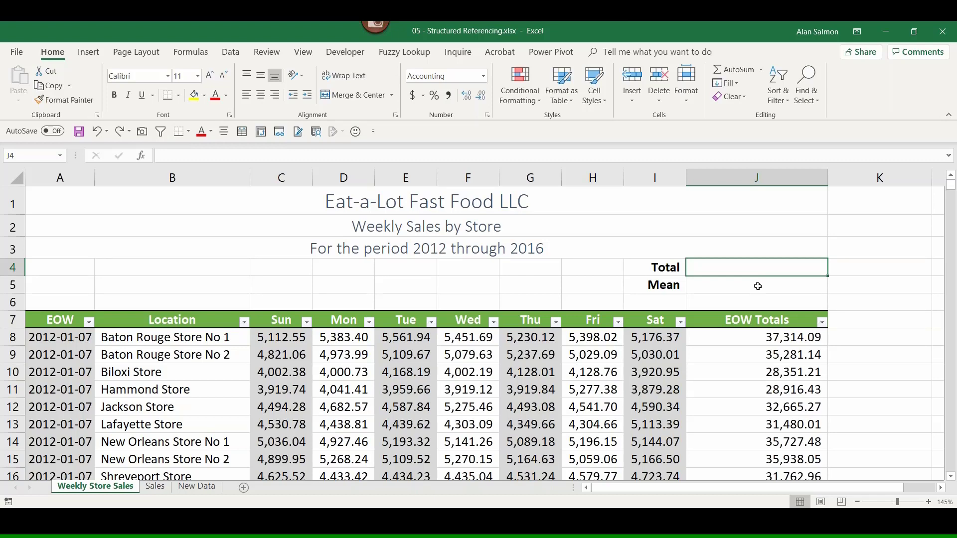
key(F2)
text(=)
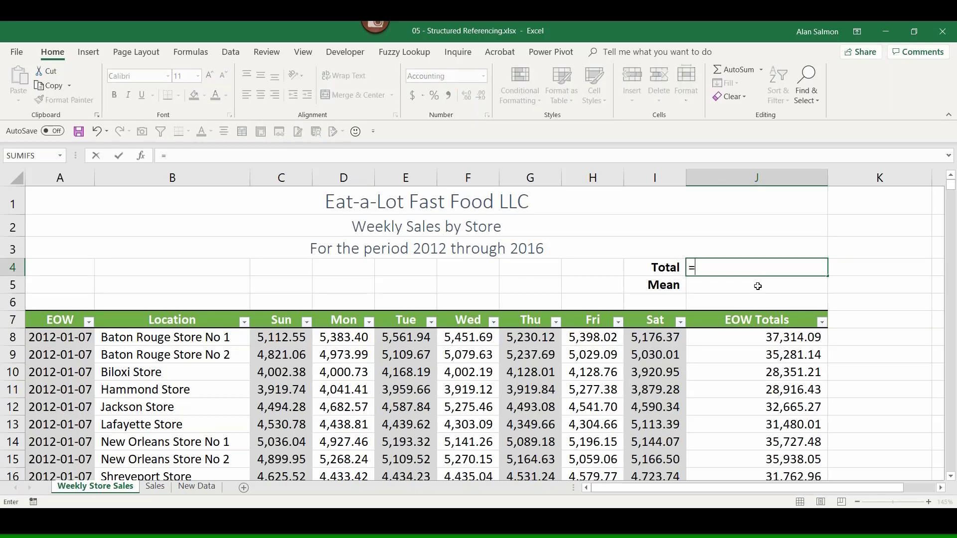
text(su)
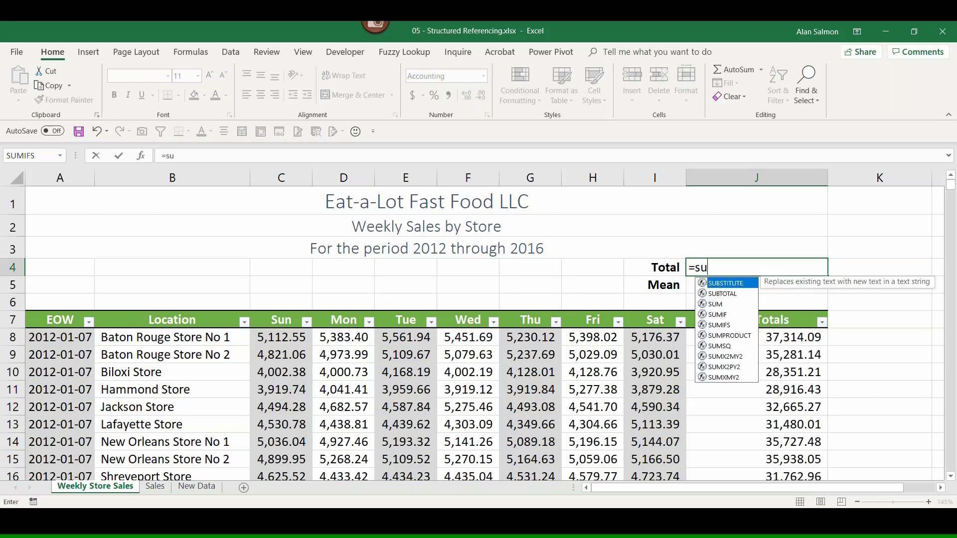
text(m)
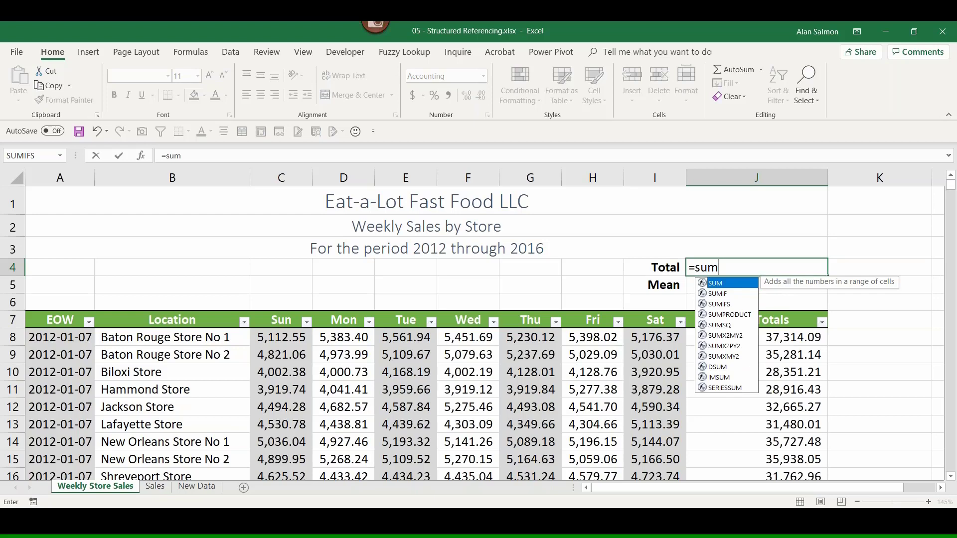
text(()
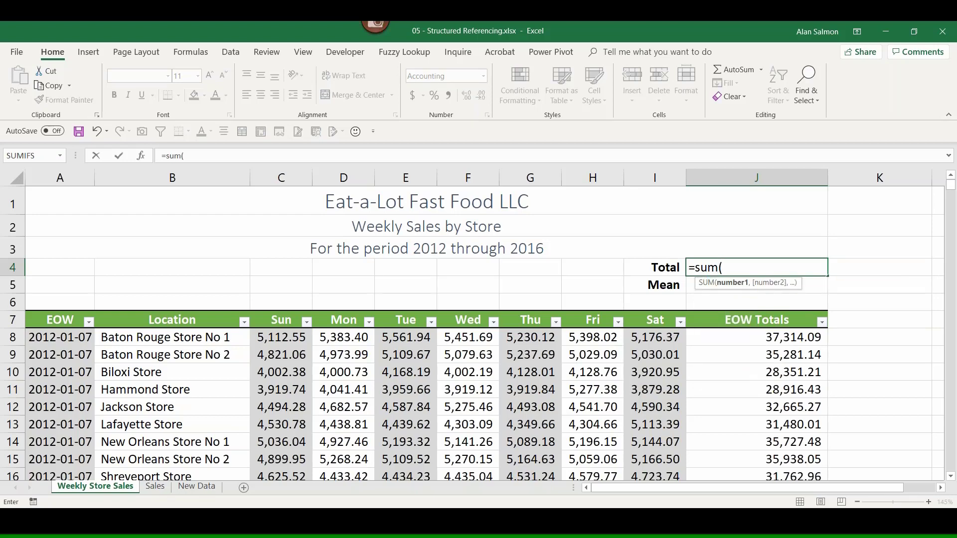
text(sale)
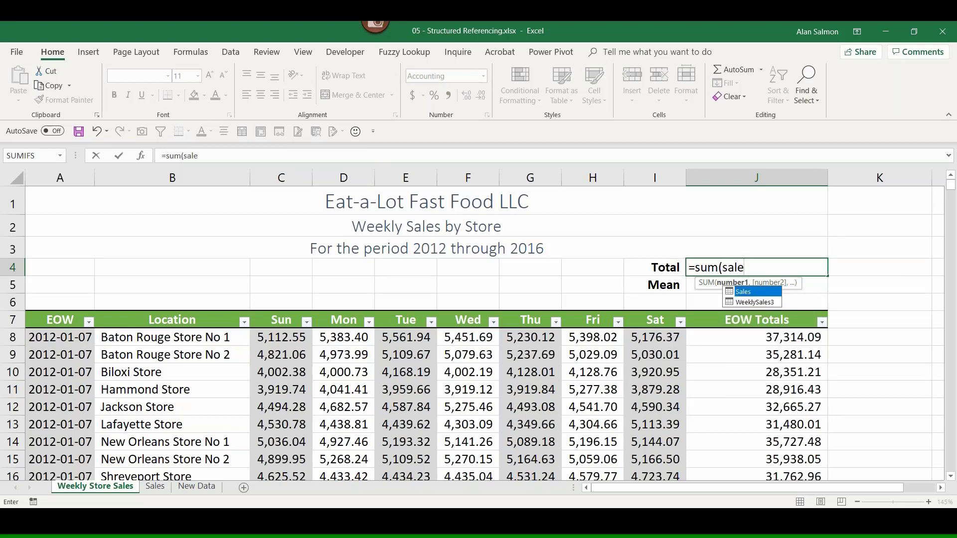
text(s)
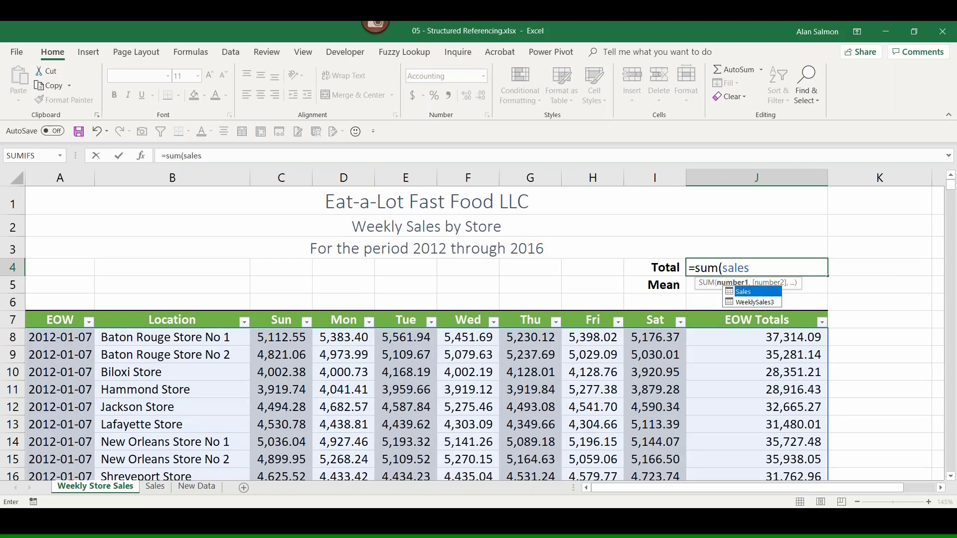
text([)
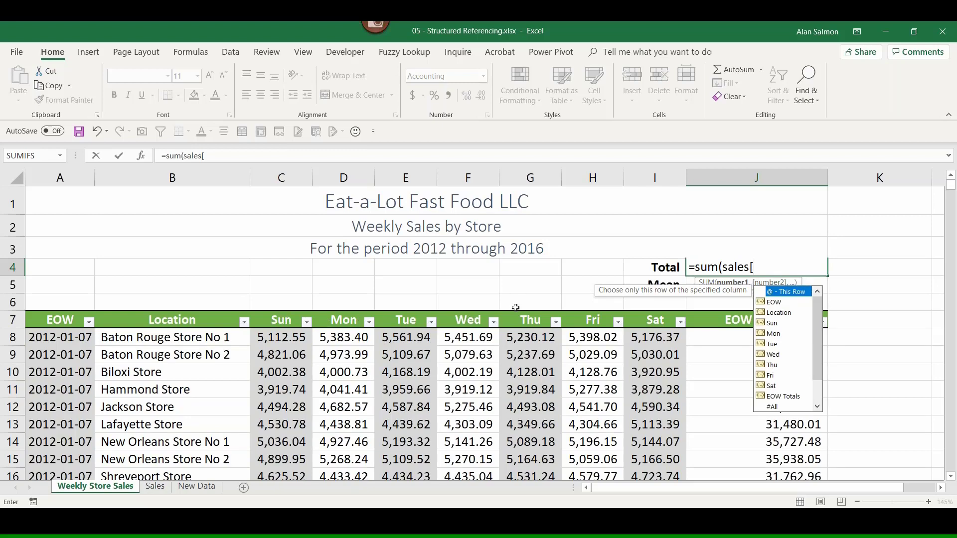
text(EOW)
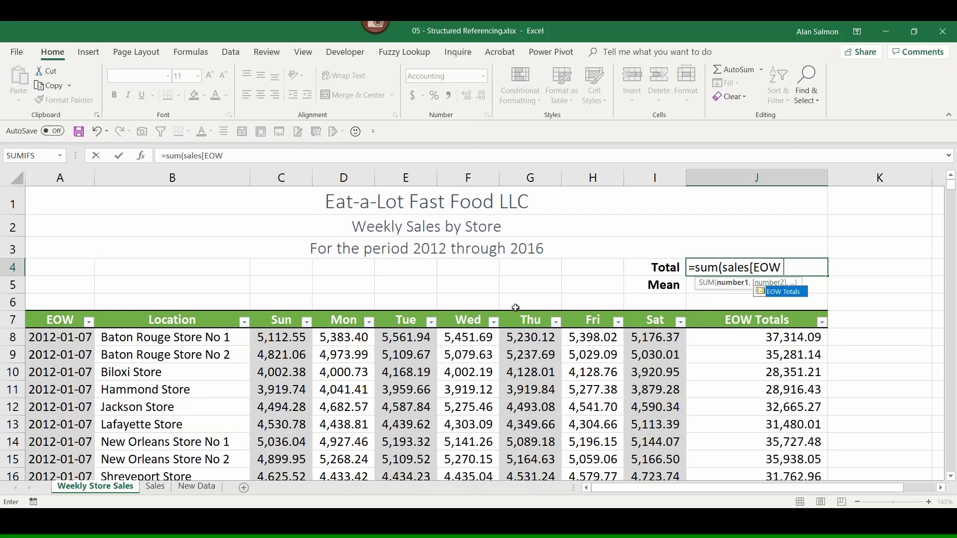
text( Totals])
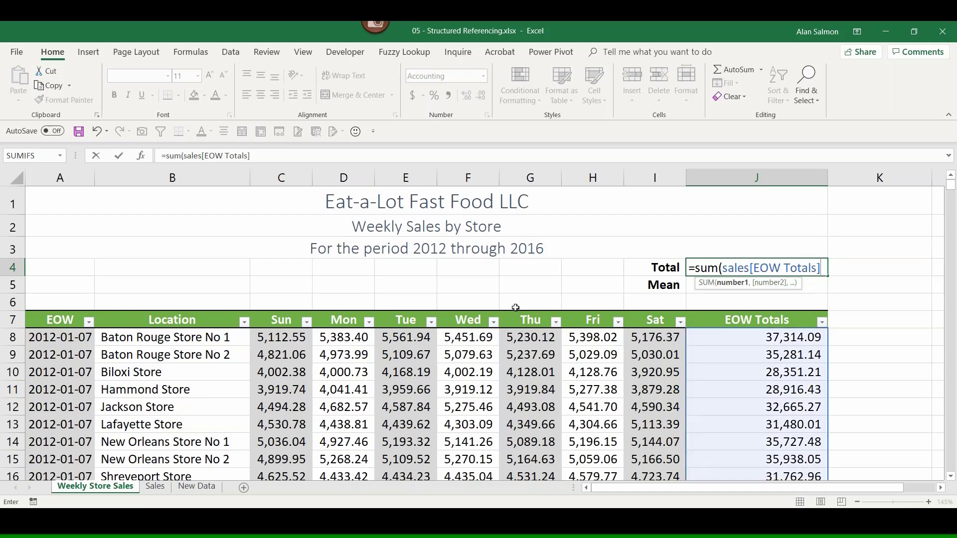
text())
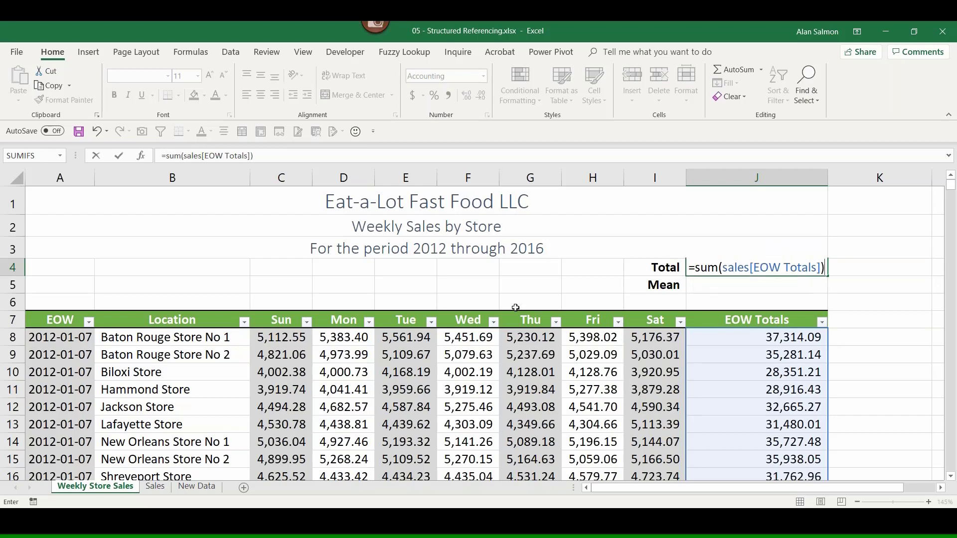
key(Return)
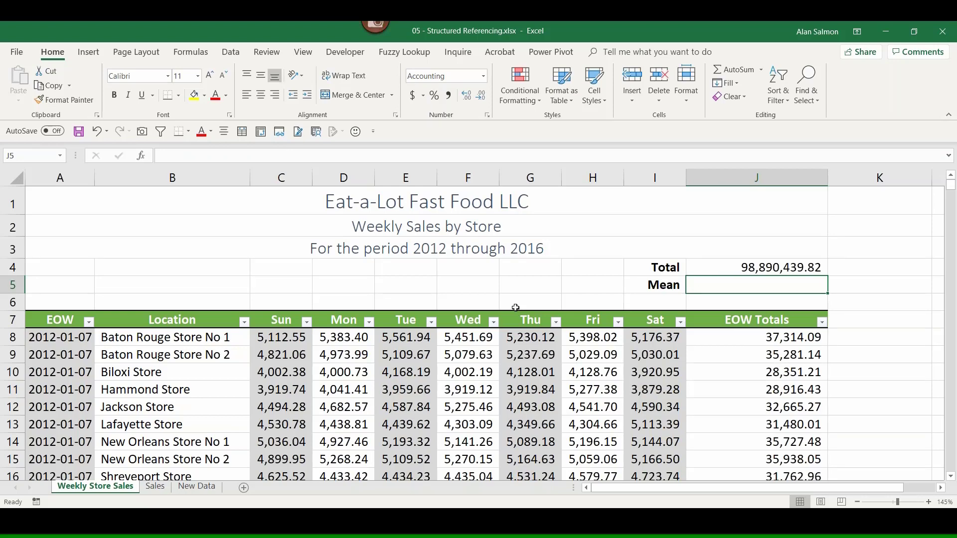
- Fill the Total formula from J4 down to the Mean cell J5 and replace SUM with AVERAGE in J5
click(758, 273)
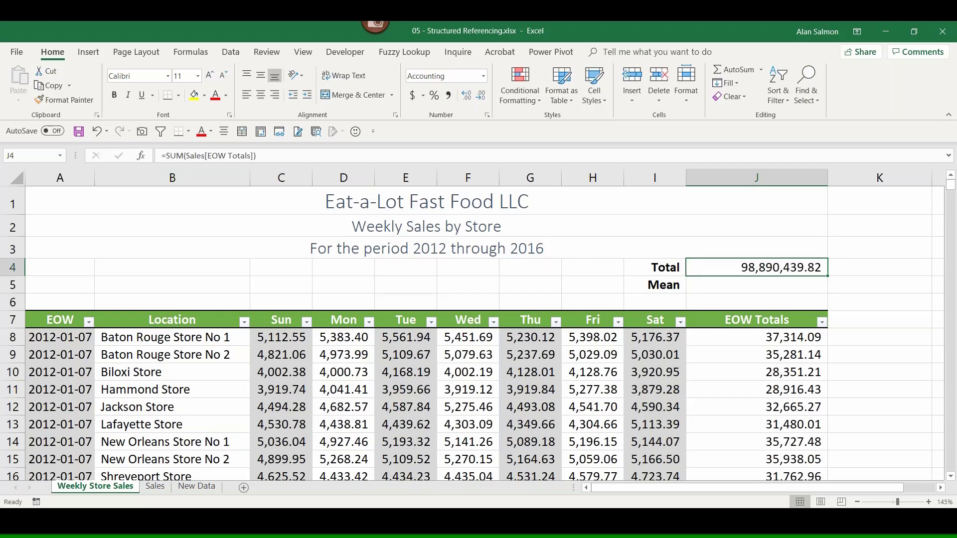
mouse_move(166, 156)
drag(827, 276, 826, 290)
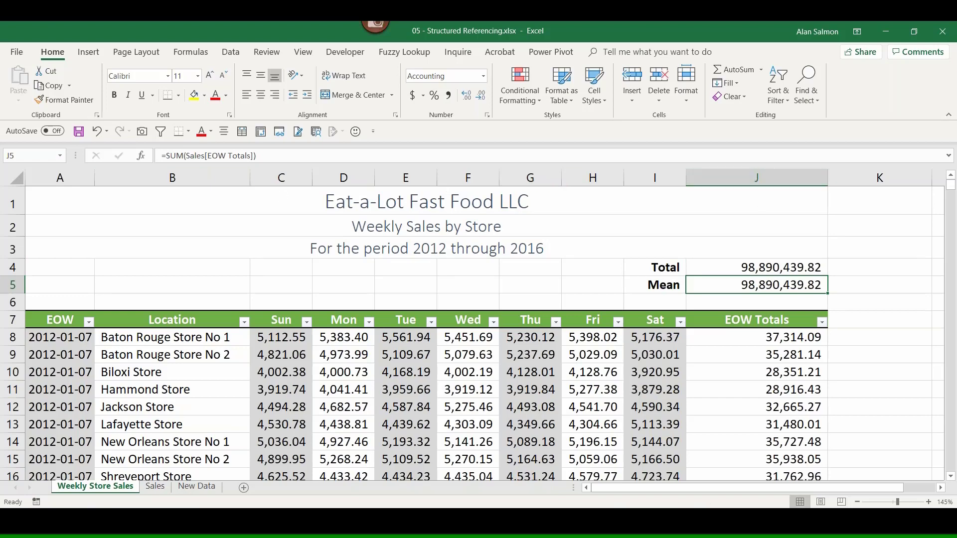
double_click(168, 151)
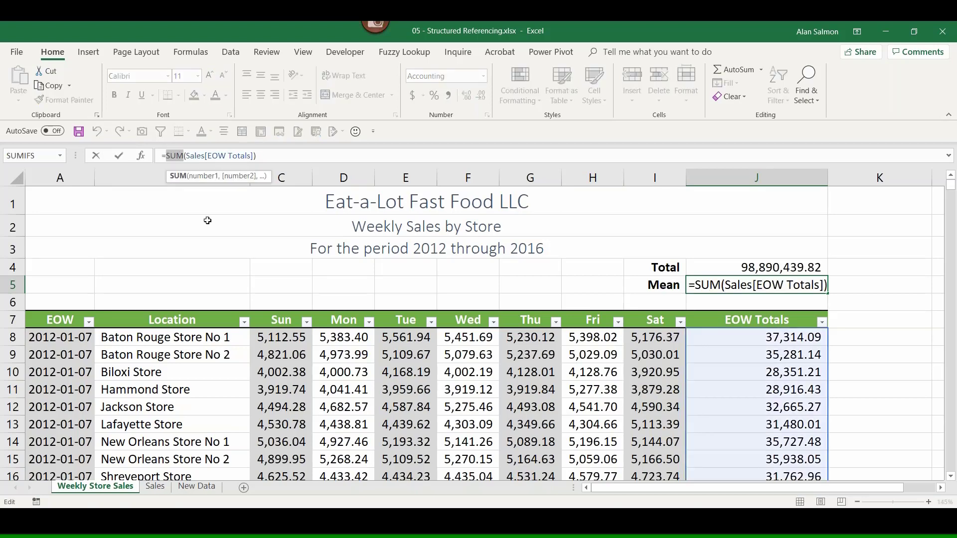
text(aver)
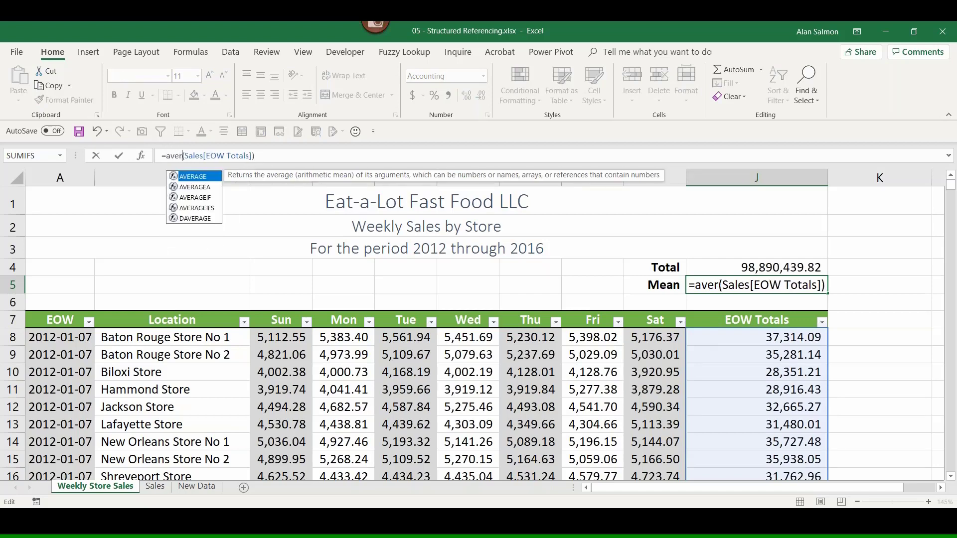
text(age)
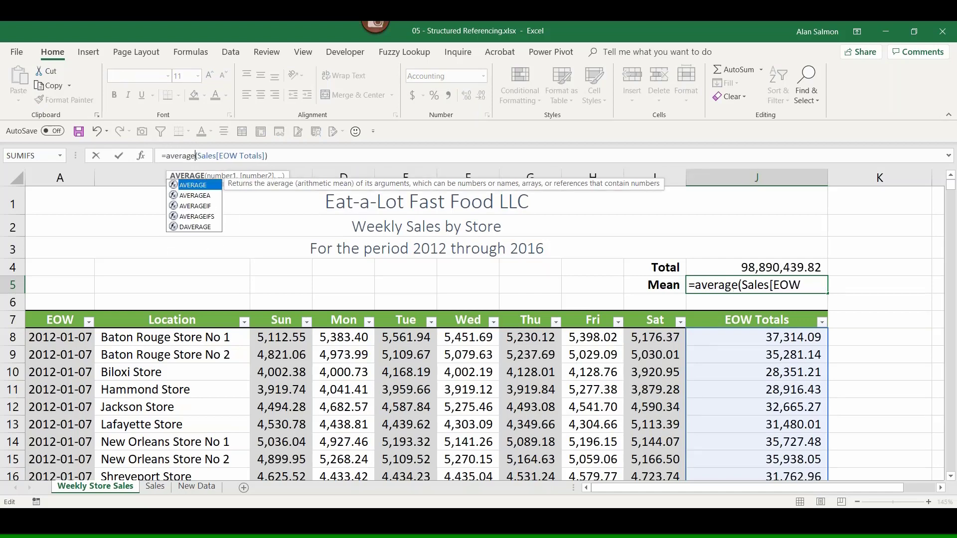
key(Return)
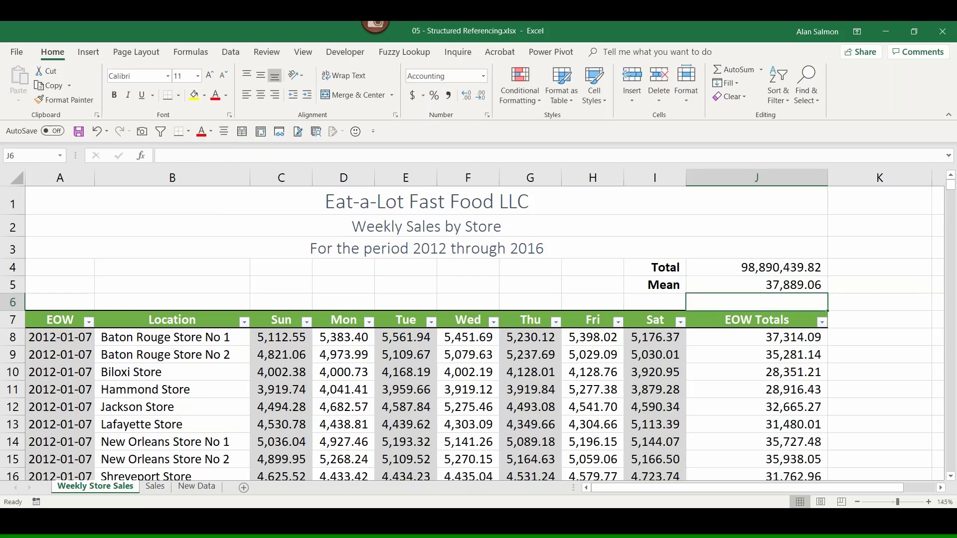
- Go to the Sales sheet and examine the Total formula in cell J4
click(159, 490)
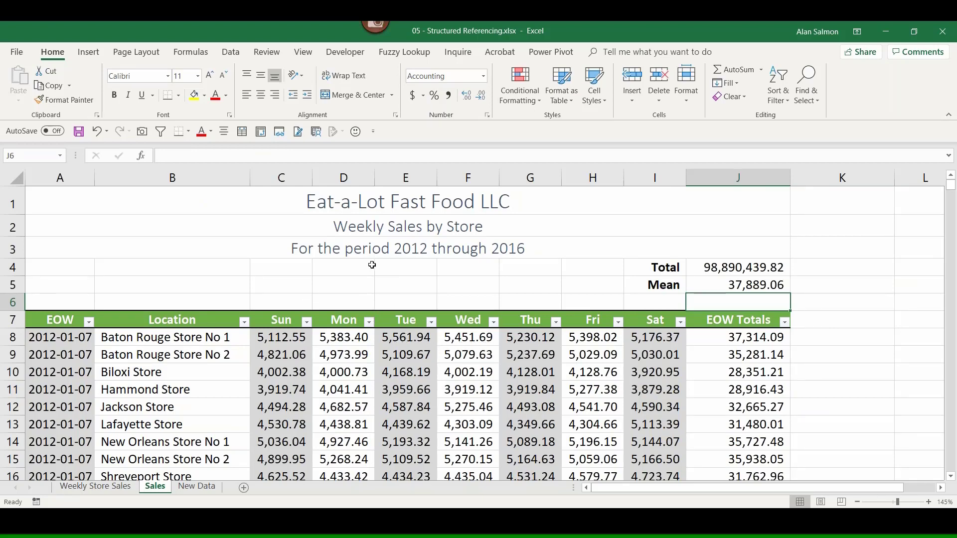
click(719, 268)
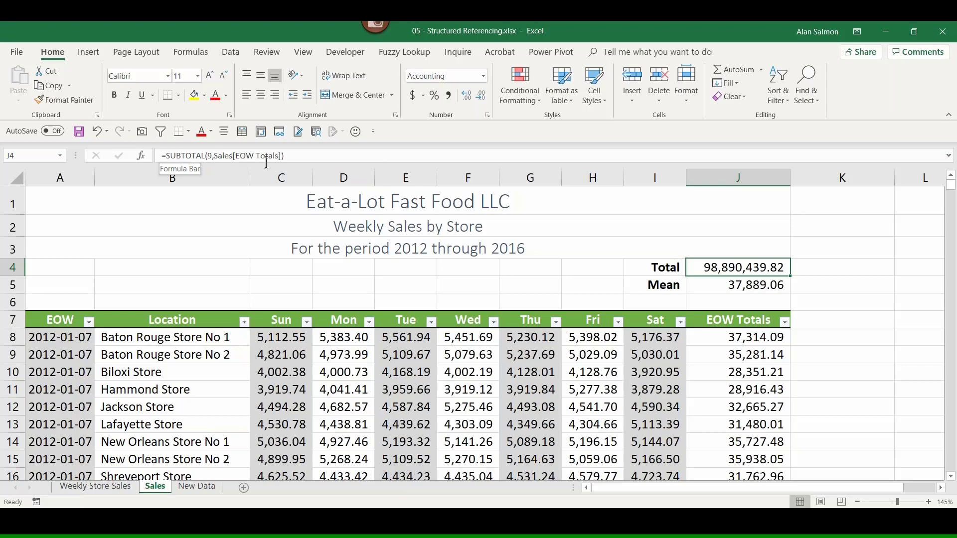
- Change the SUBTOTAL function number in the Total cell J4 to 109 and select the cell to check its formula
click(208, 157)
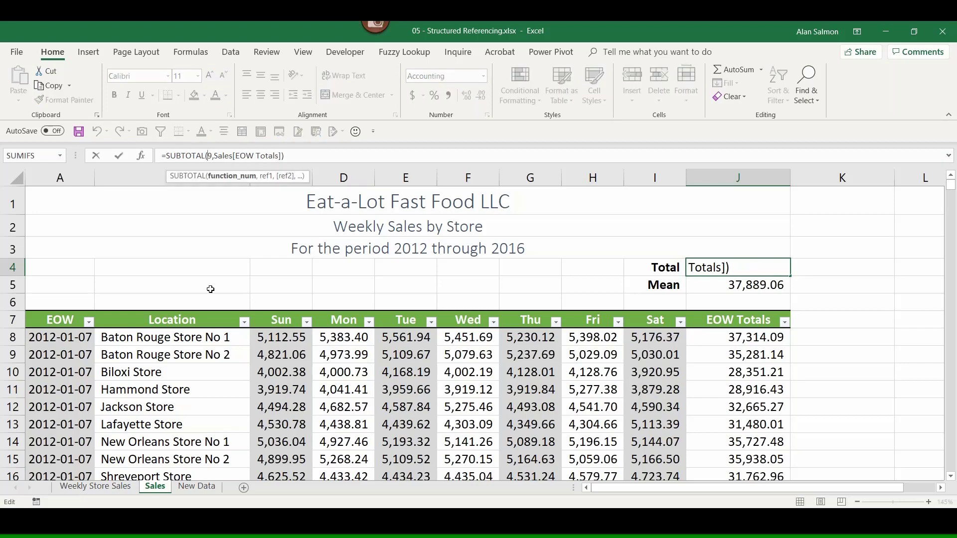
text(10)
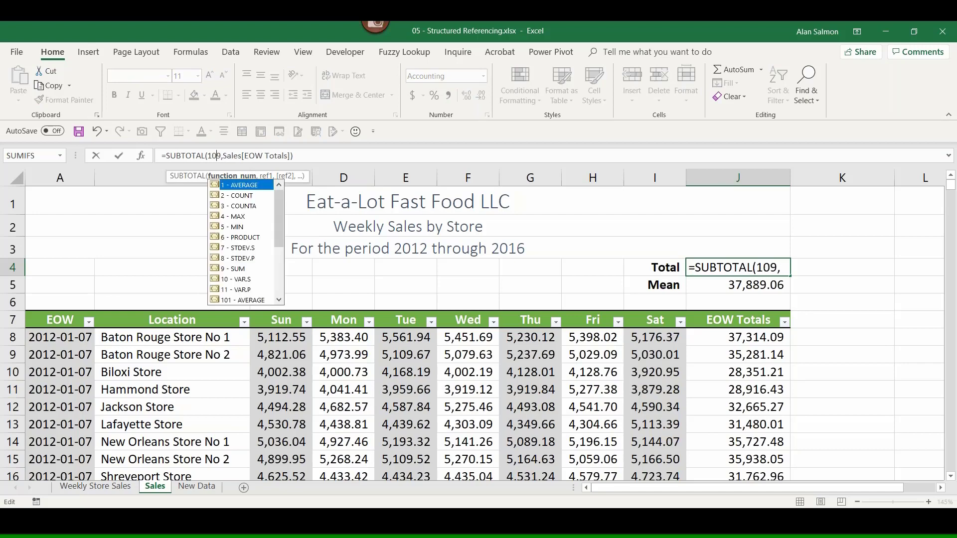
text(9)
key(Delete)
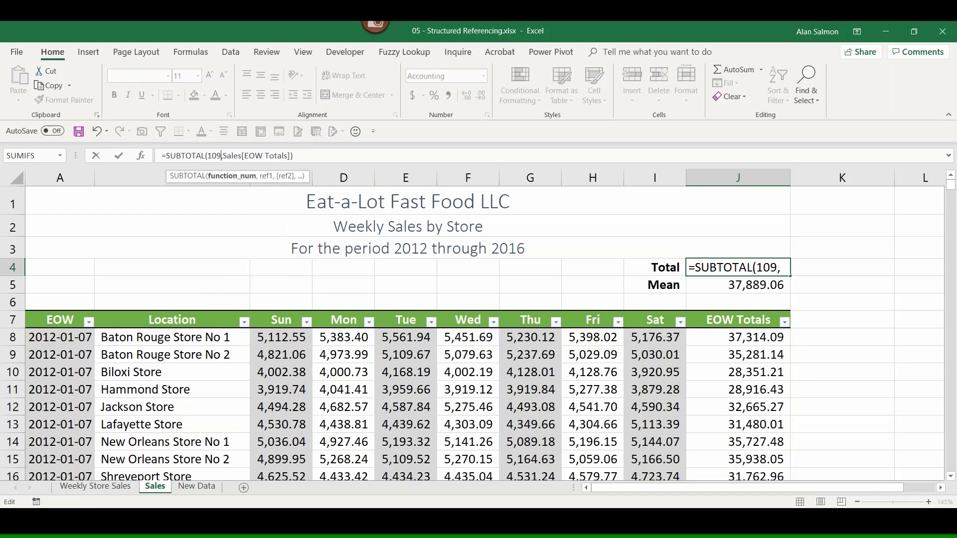
click(221, 155)
key(Return)
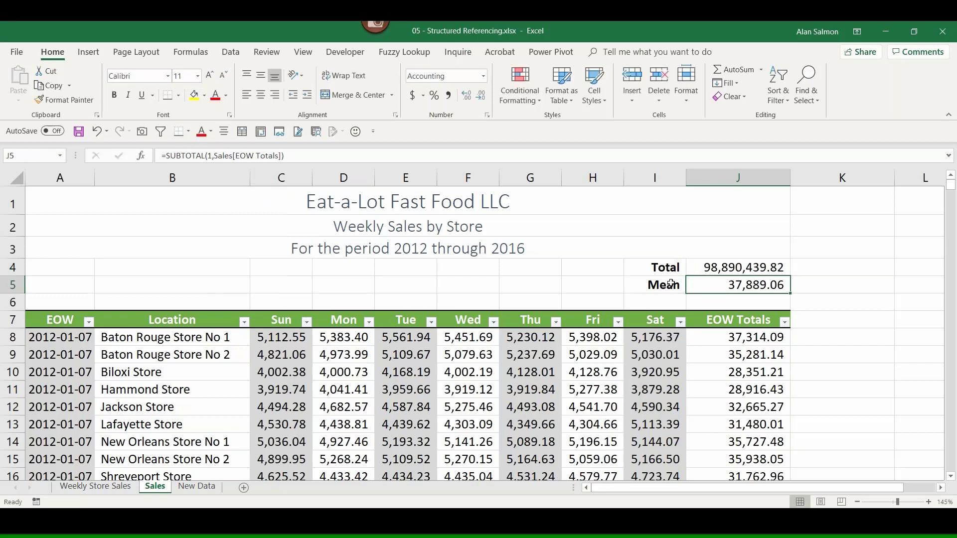
click(724, 267)
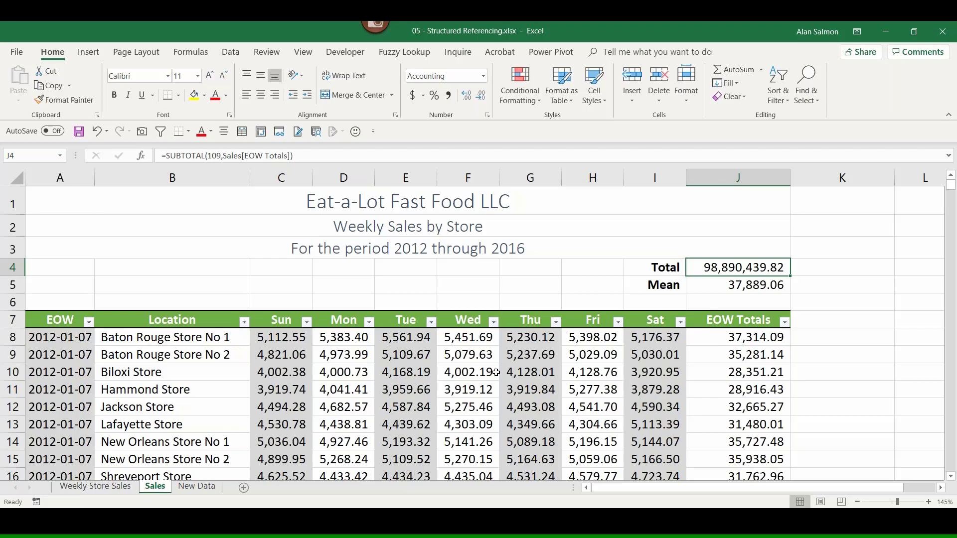
- Switch to the workbook 06 - Filtering and Sorting.xlsx and filter the Name column to the first listed Remodel Bathroom job, Bank of Anycity and Bayshore Water
mouse_move(349, 506)
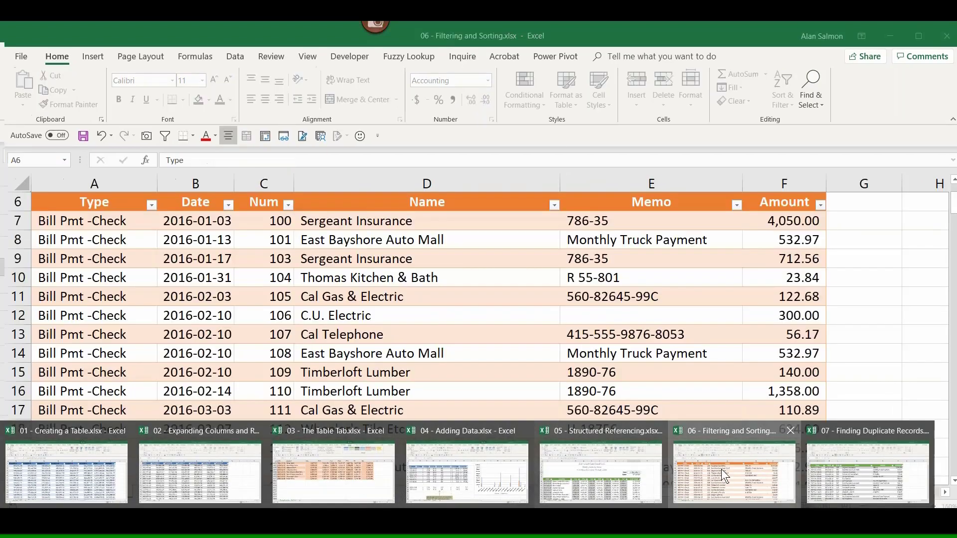
click(664, 486)
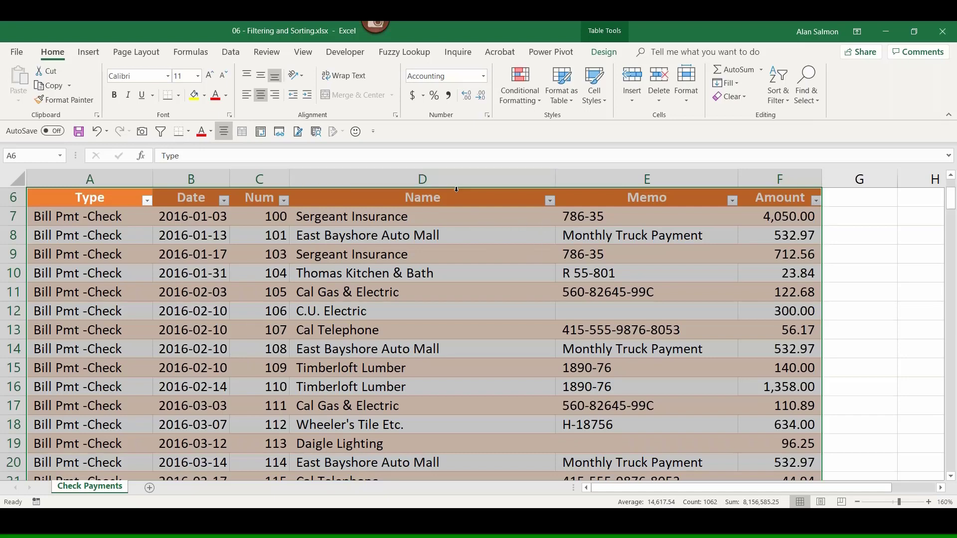
click(550, 200)
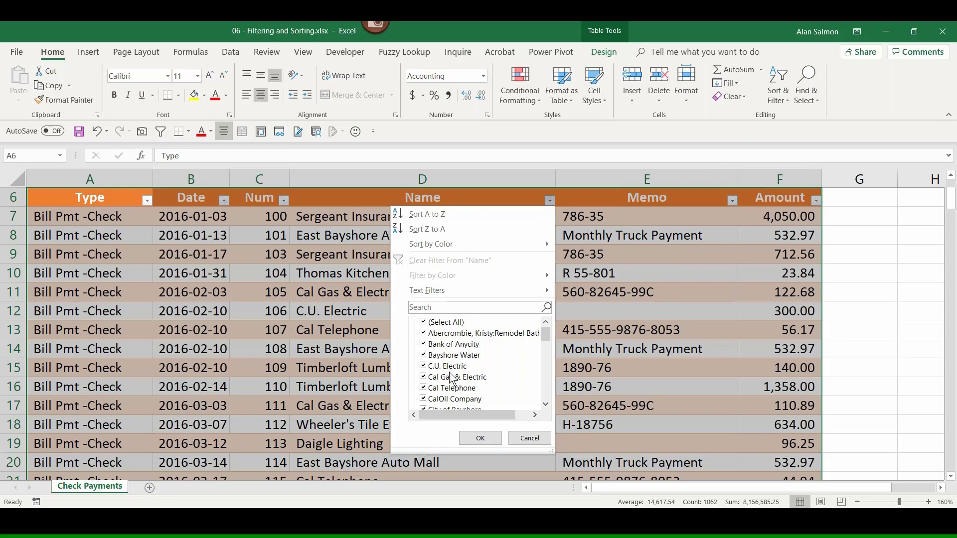
click(425, 324)
click(424, 333)
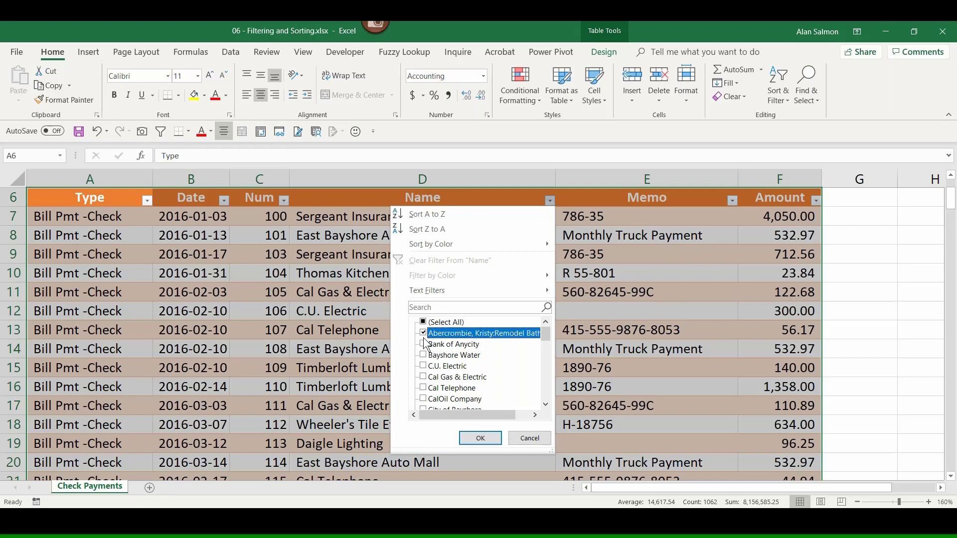
click(425, 344)
click(425, 355)
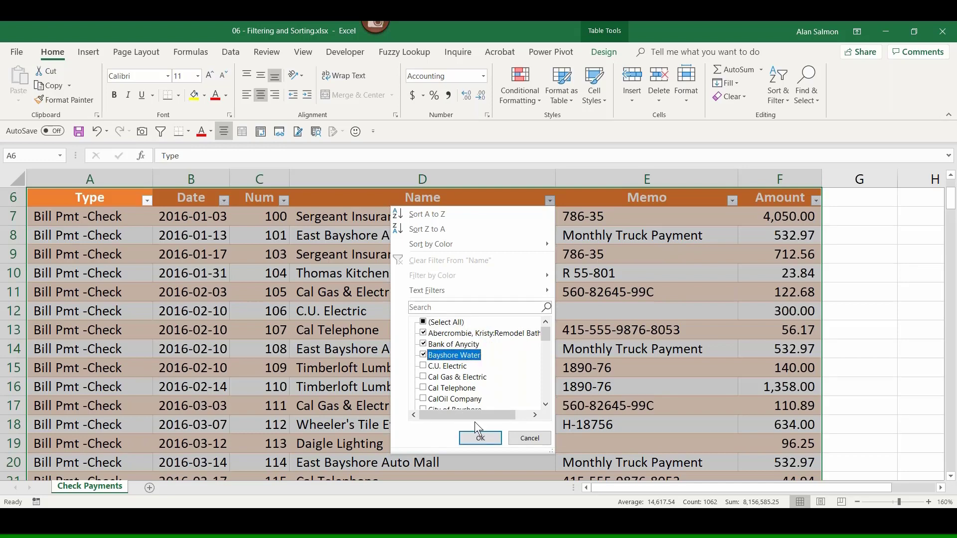
click(479, 438)
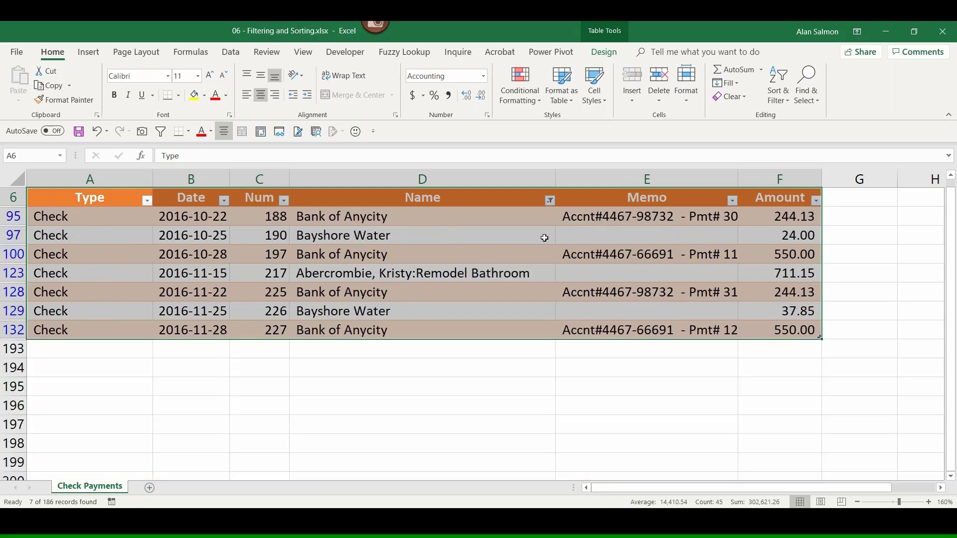
mouse_move(551, 201)
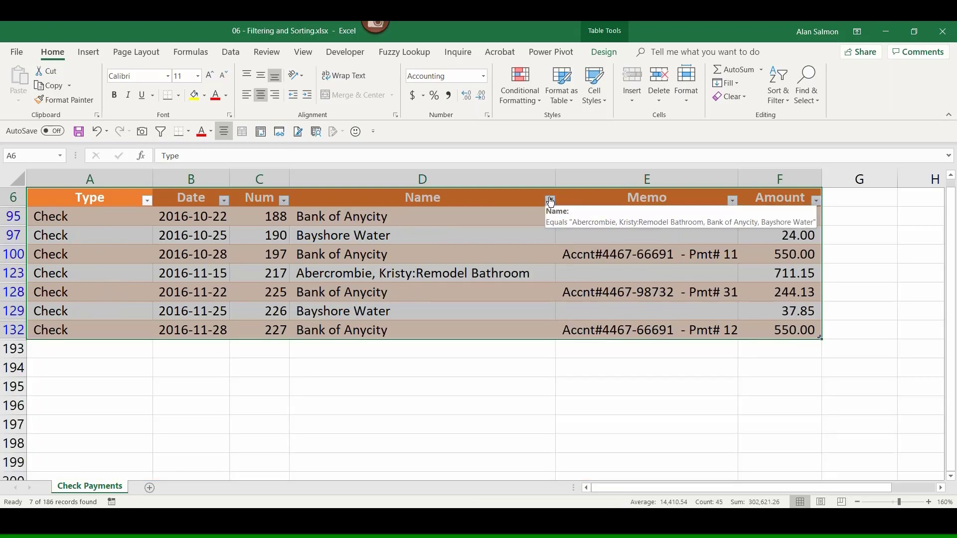
click(553, 201)
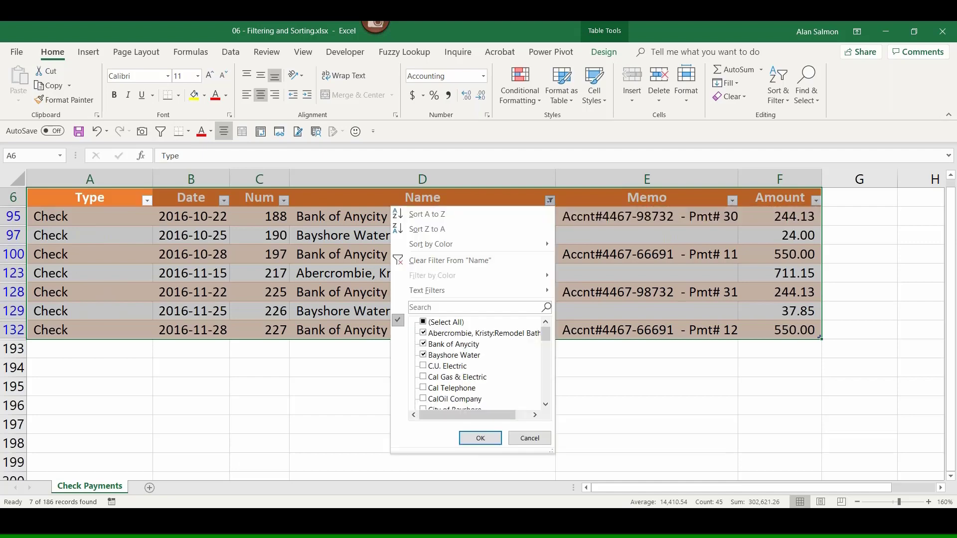
click(422, 322)
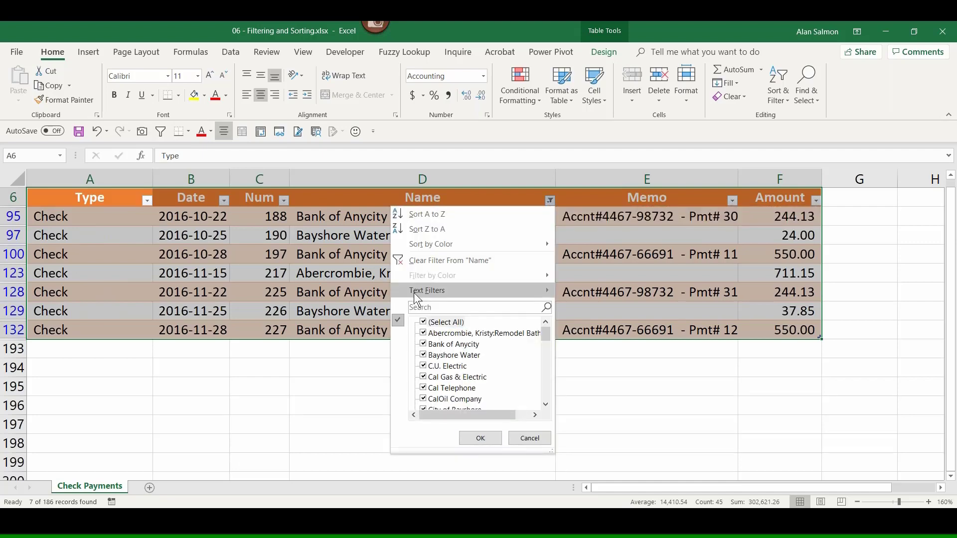
mouse_move(414, 294)
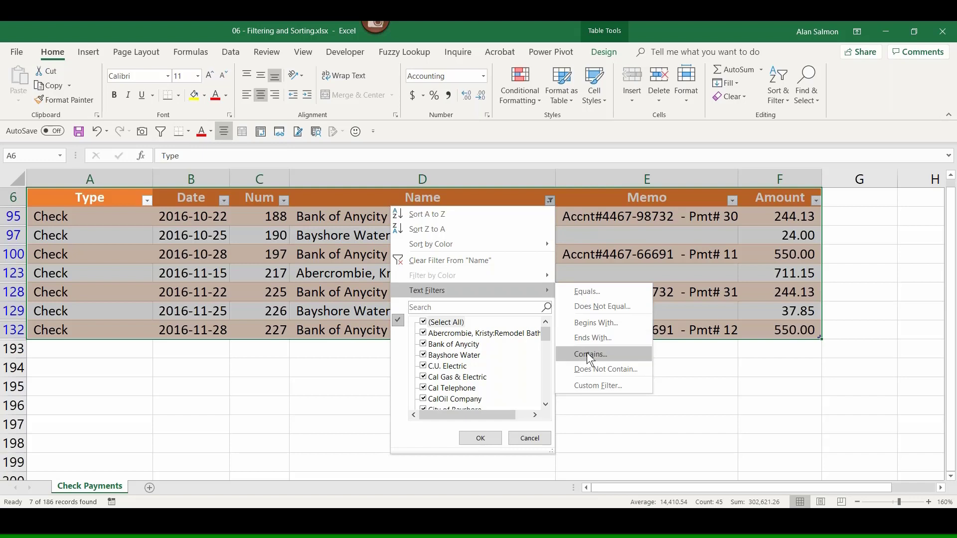
click(585, 321)
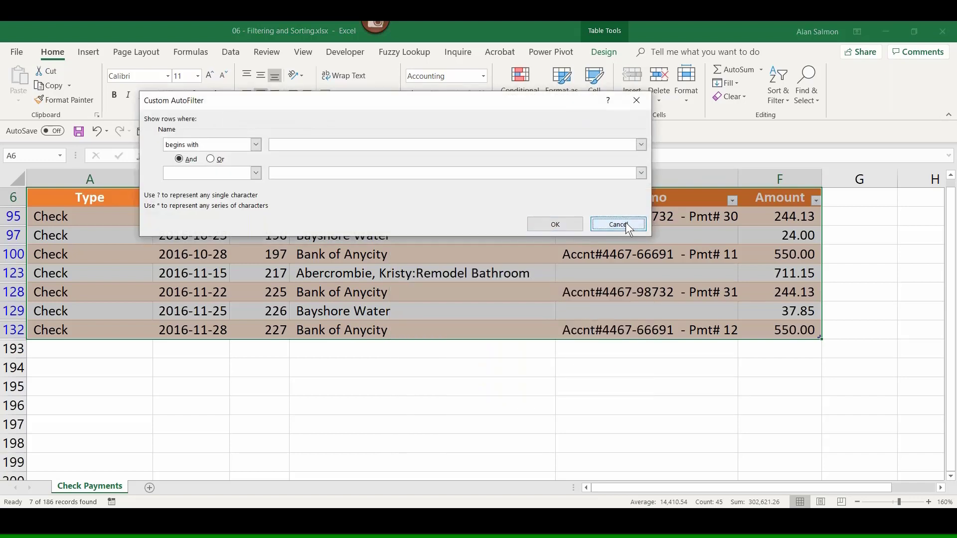
click(627, 224)
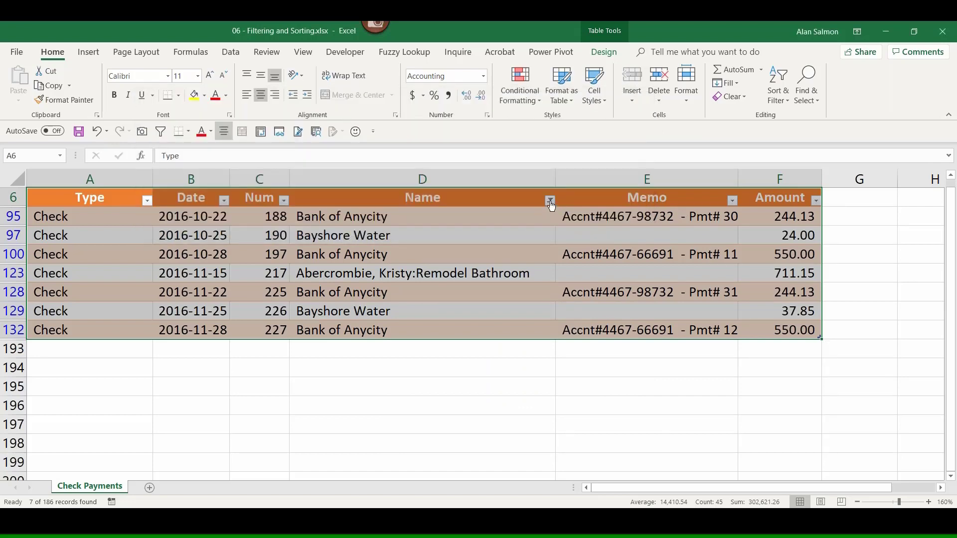
- Remove the Name column filter by selecting all names again
click(550, 201)
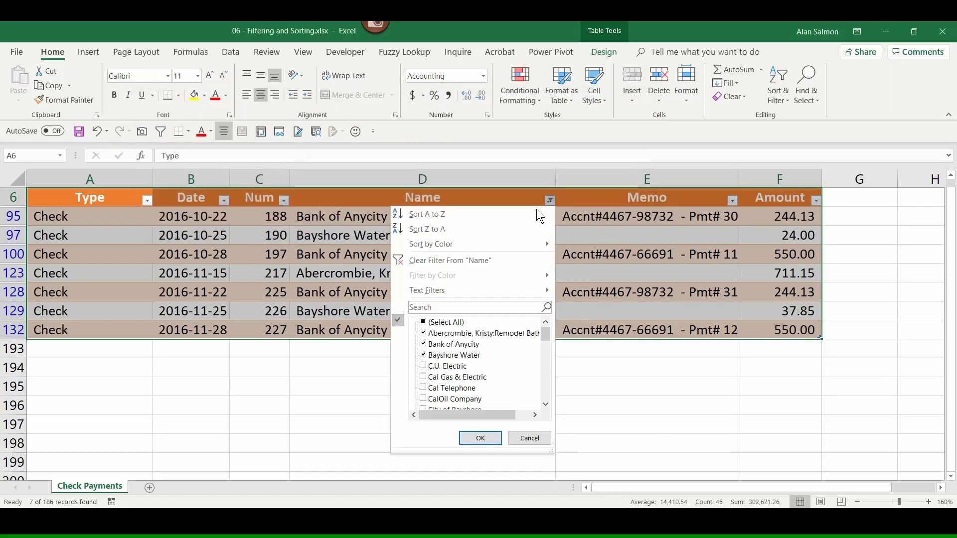
click(424, 322)
click(480, 438)
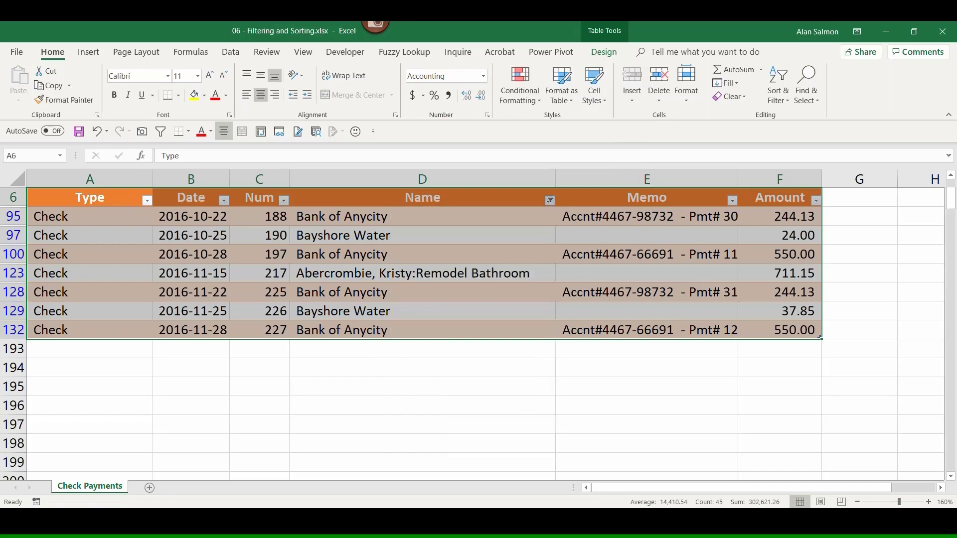
- Apply a text filter to the Name column for names beginning with C and look through the filtered rows
click(551, 201)
mouse_move(444, 292)
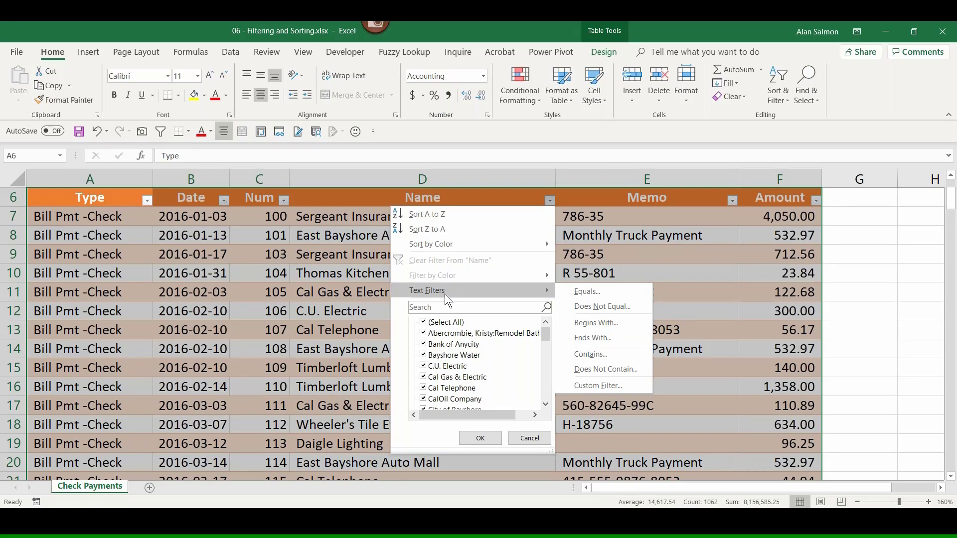
click(613, 328)
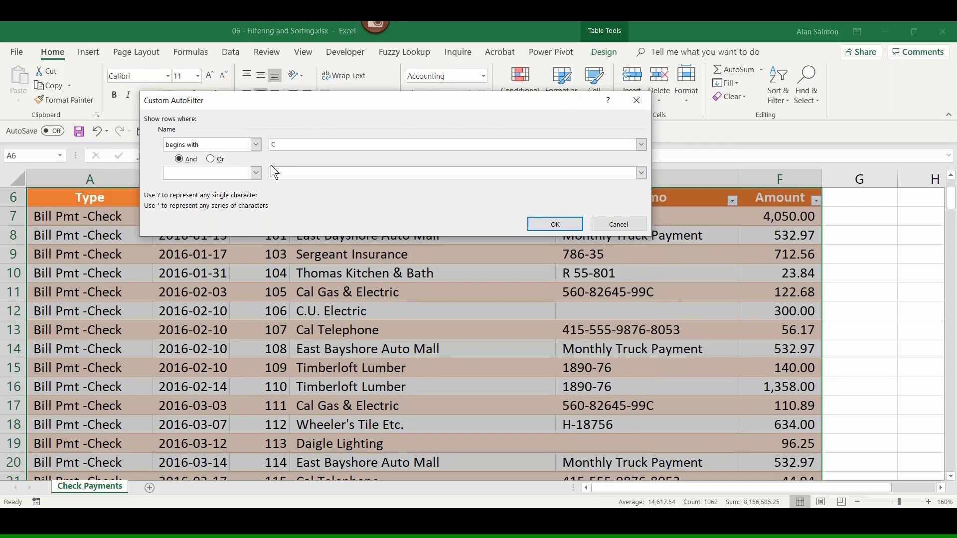
click(555, 225)
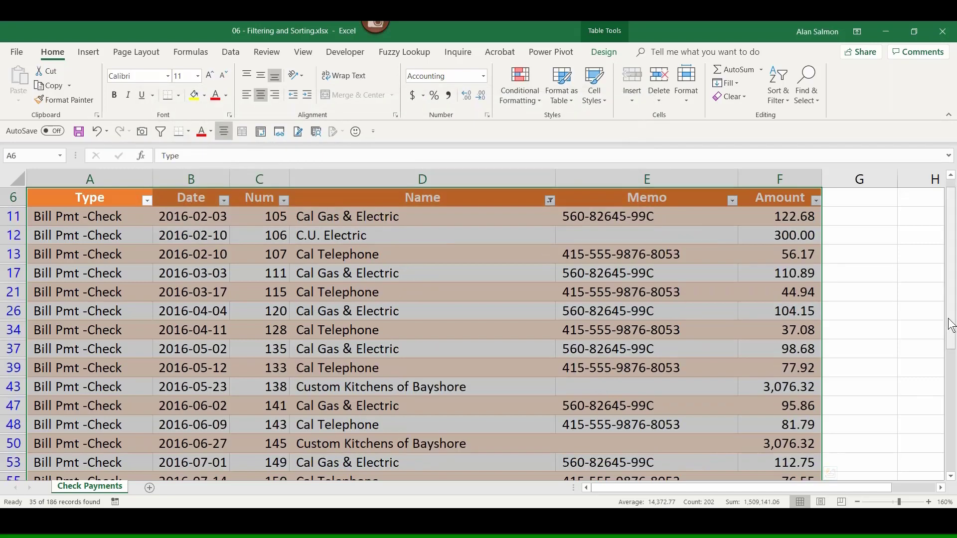
drag(952, 324, 954, 429)
scroll(686, 276, up, 10)
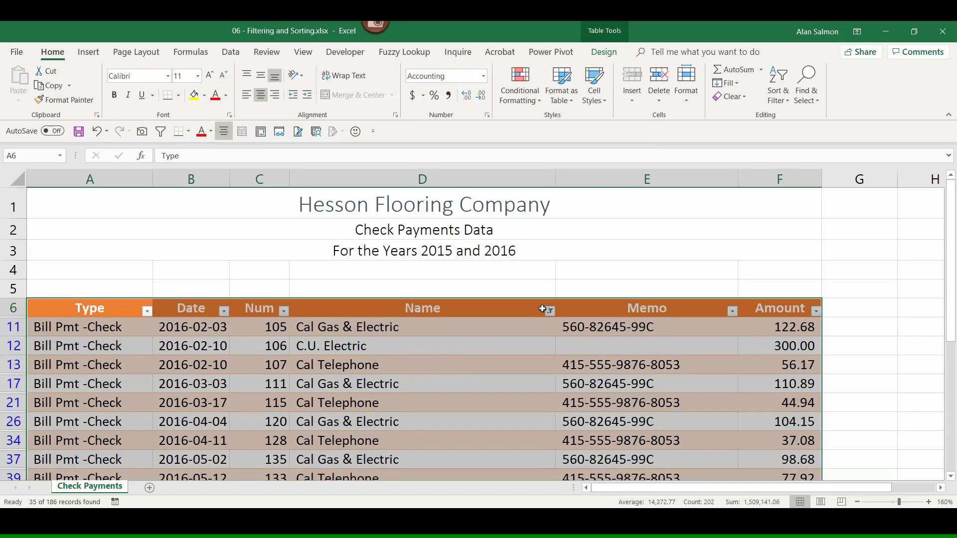
- Restore all rows by reselecting every name in the Name column's begins-with filter
click(550, 311)
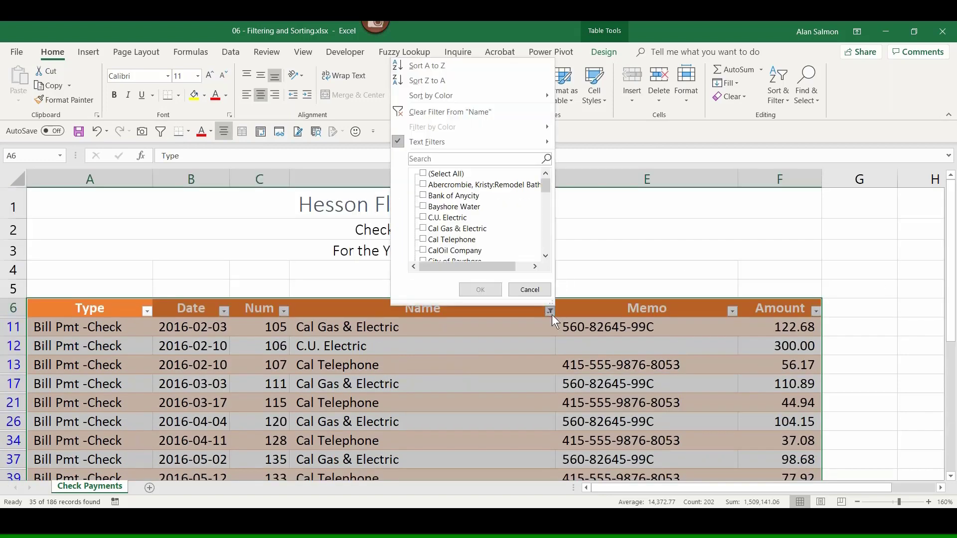
click(423, 174)
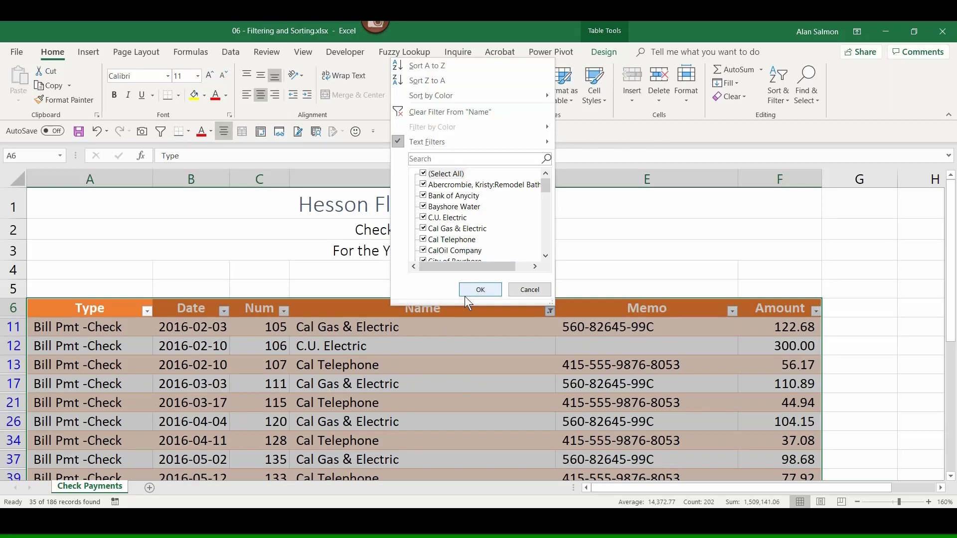
click(470, 292)
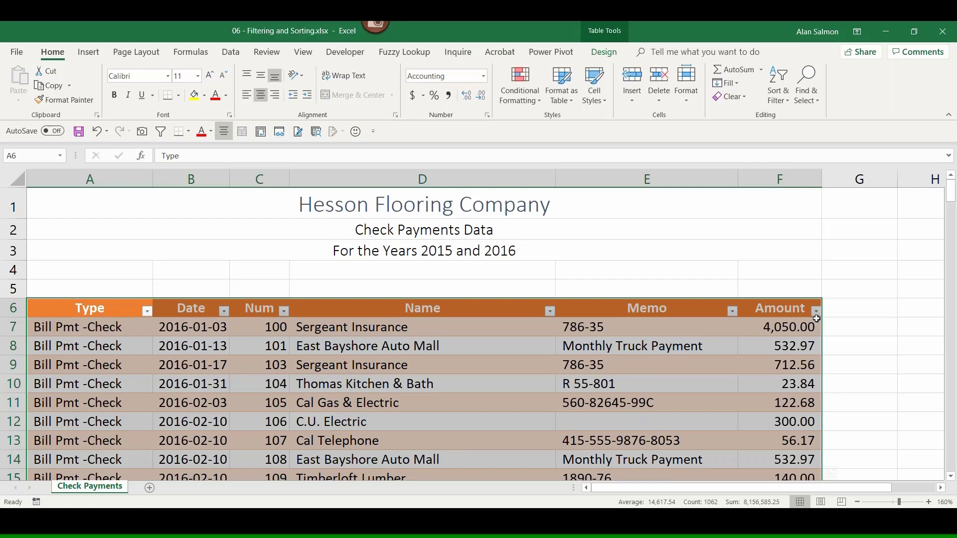
- Apply a Top 10 number filter to the Amount column, showing the top 10 items
click(817, 319)
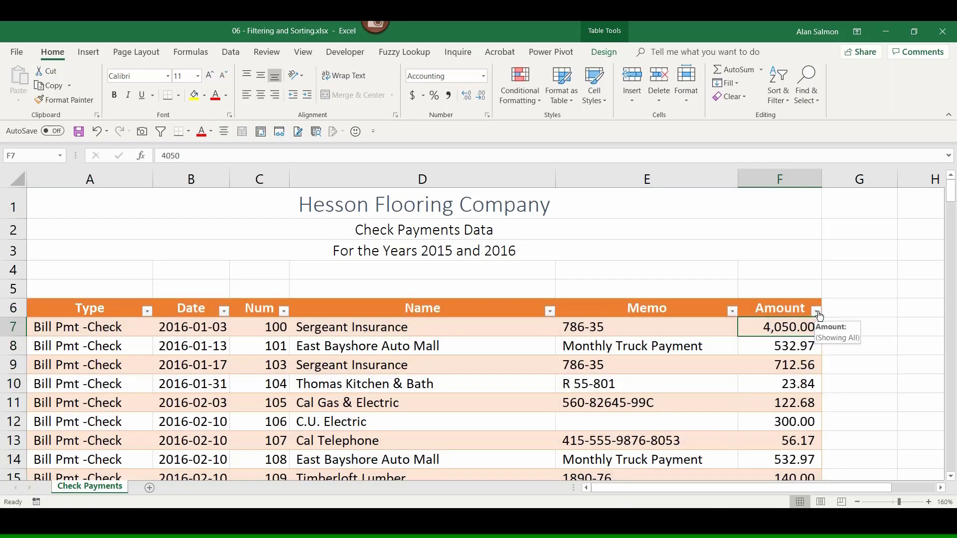
click(816, 311)
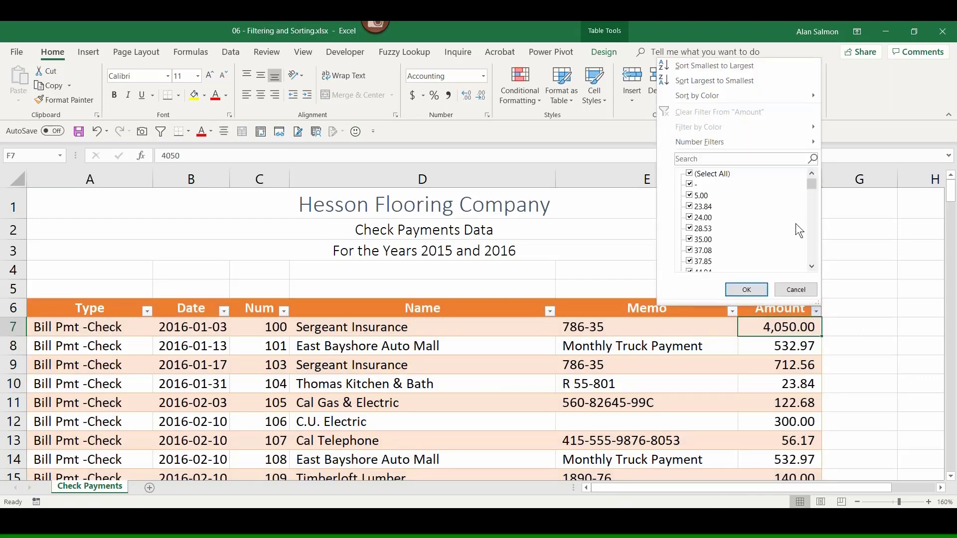
mouse_move(720, 143)
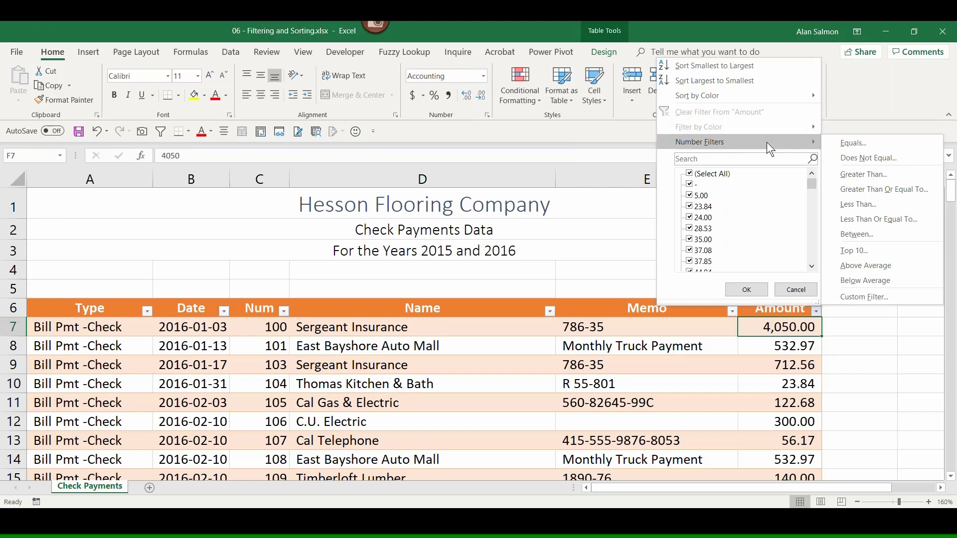
click(856, 250)
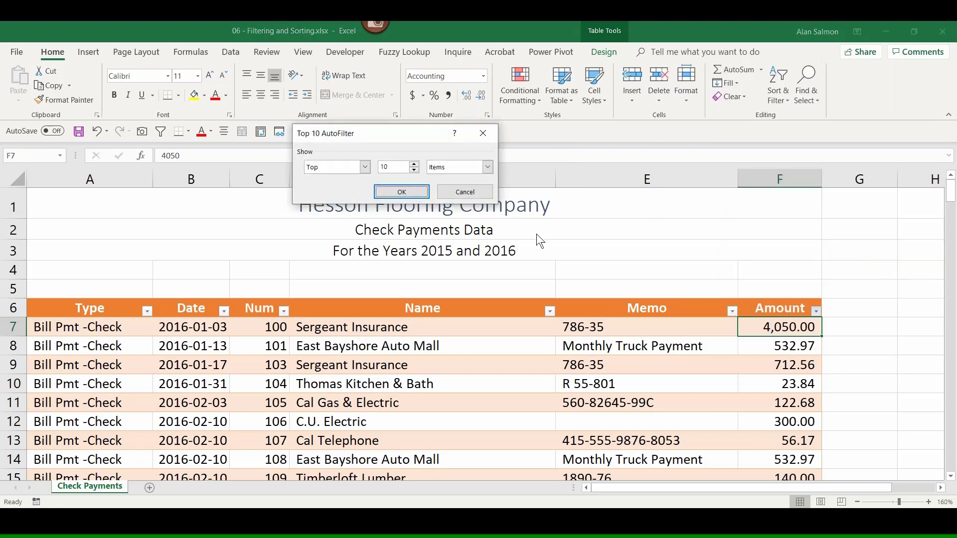
click(365, 168)
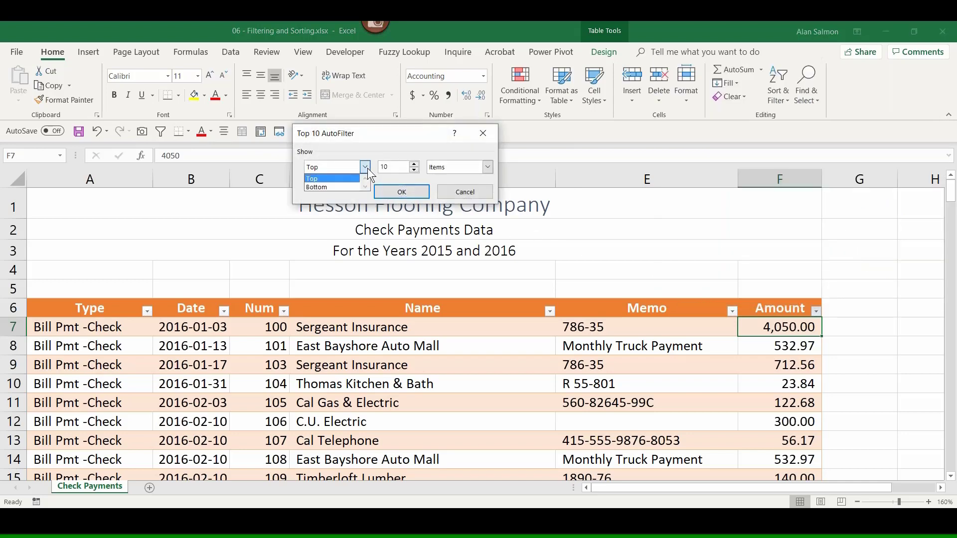
click(335, 188)
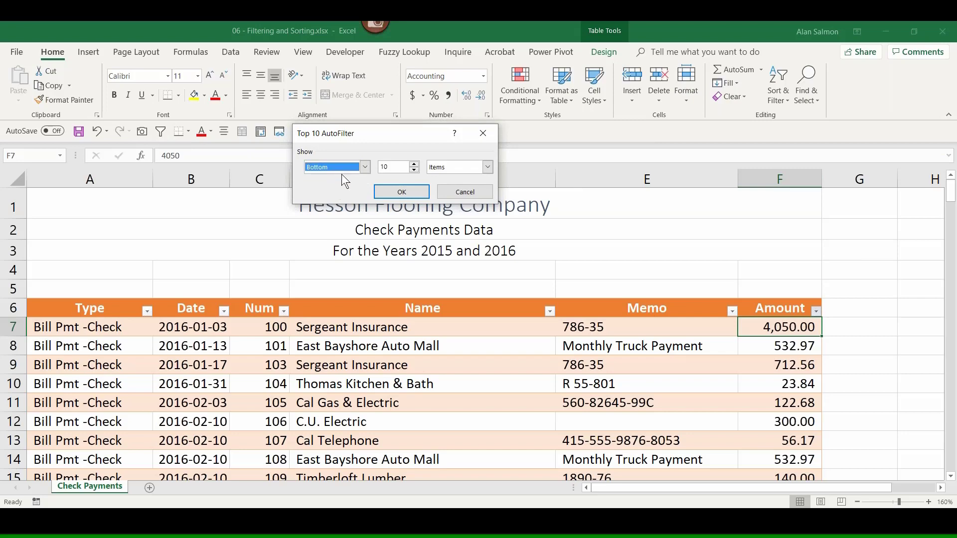
click(356, 168)
click(320, 180)
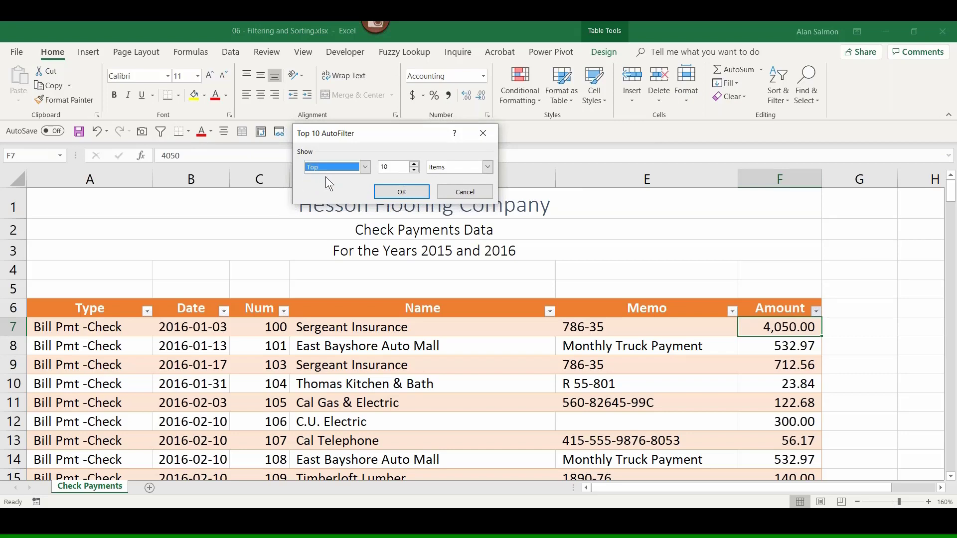
click(415, 169)
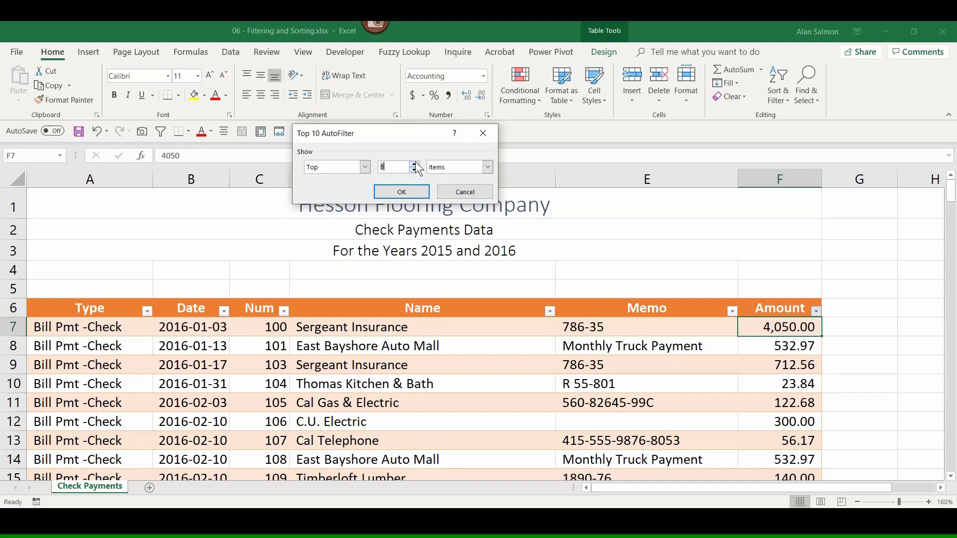
click(415, 164)
click(414, 164)
click(406, 193)
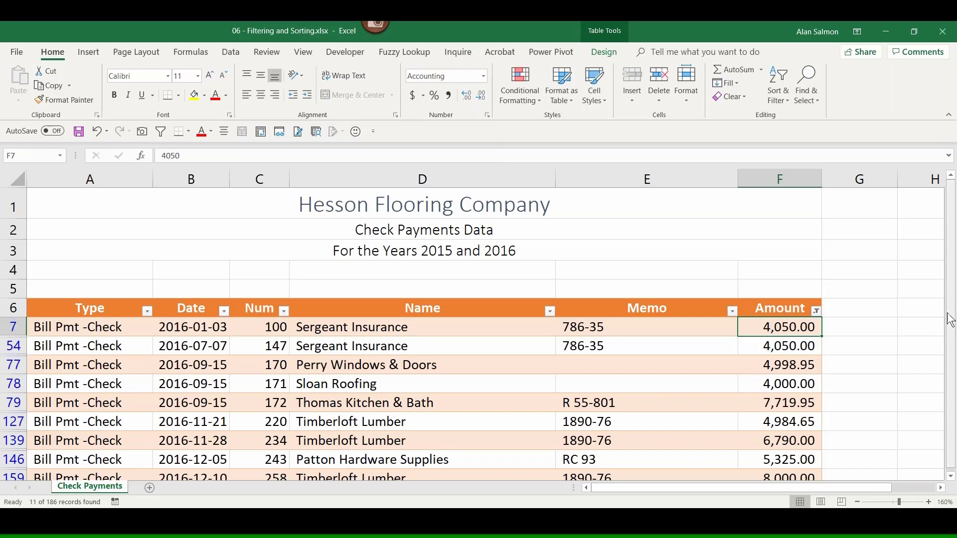
- Reopen the Amount column's Top 10 number filter settings and look at the available unit choices beside Items
scroll(953, 327, down, 1)
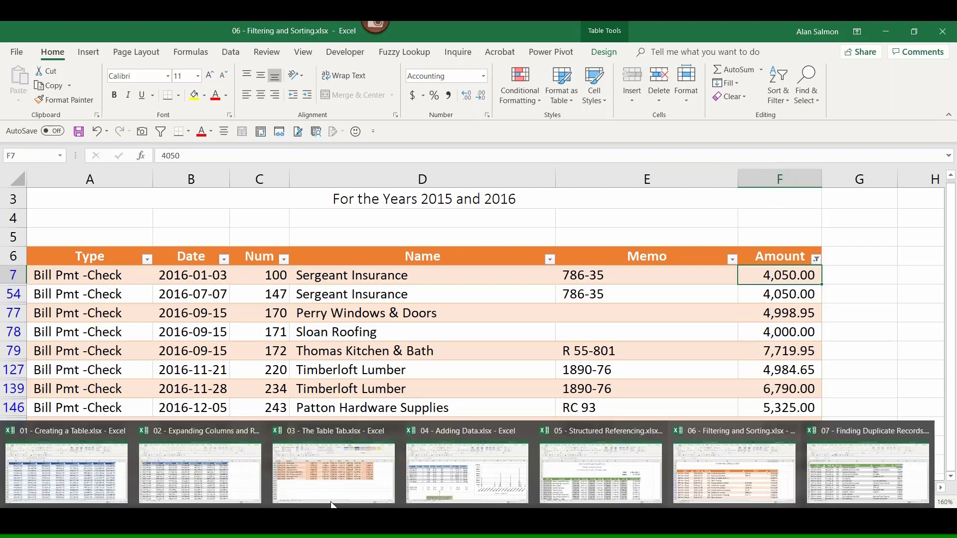
click(816, 259)
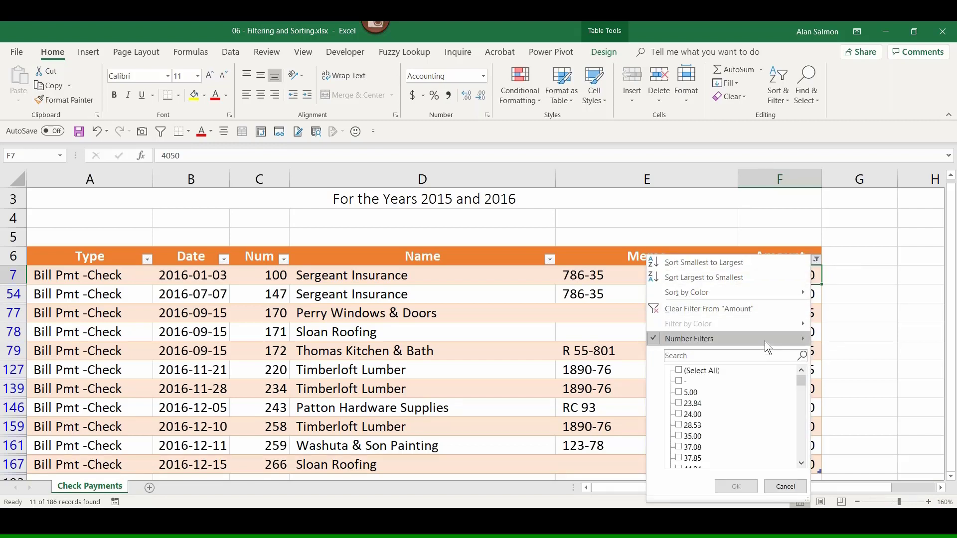
mouse_move(765, 340)
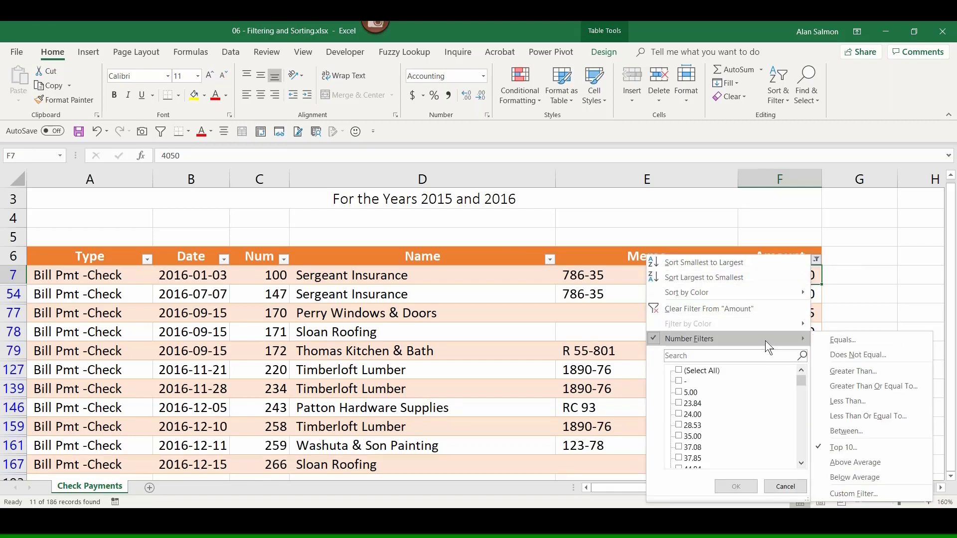
click(855, 447)
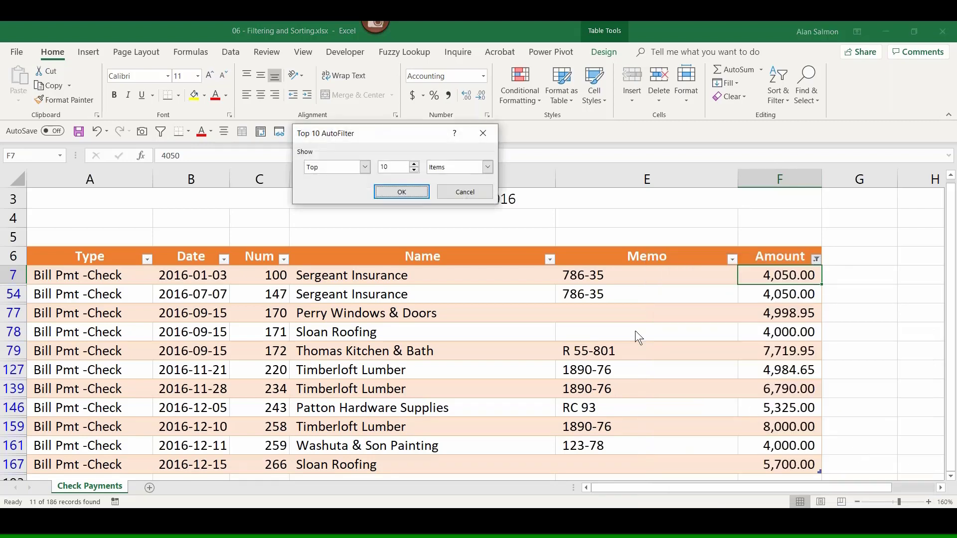
click(487, 167)
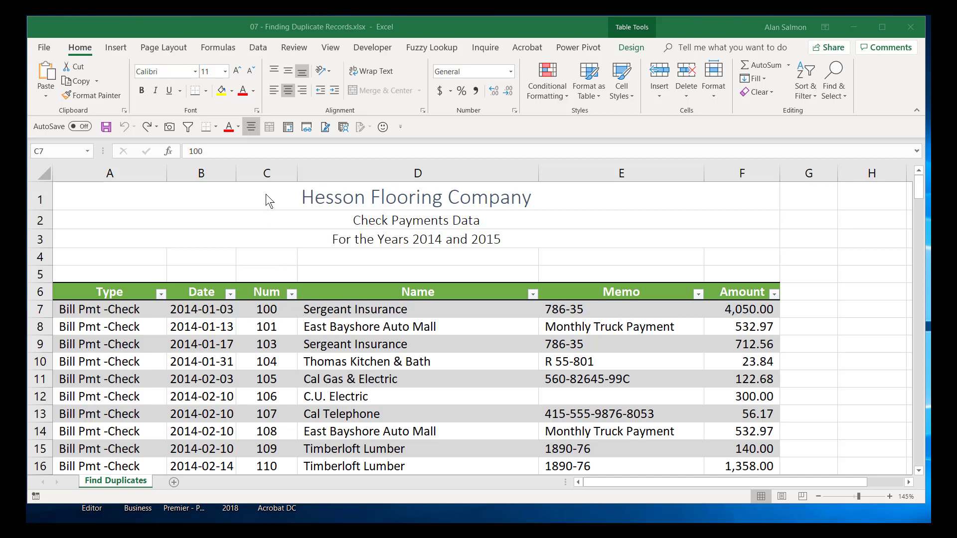
- Remove duplicate records from the table in 07 - Finding Duplicate Records.xlsx, comparing only the Num column
click(265, 328)
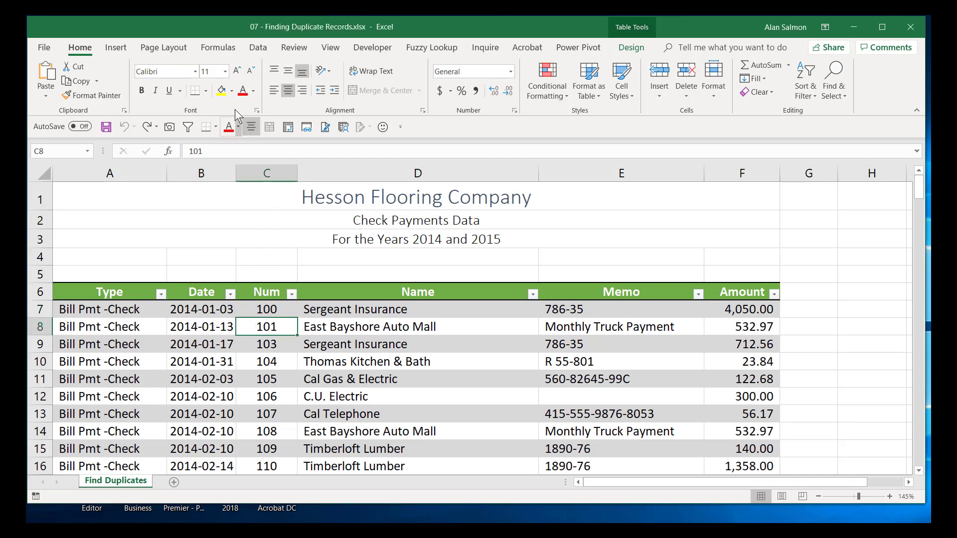
click(257, 48)
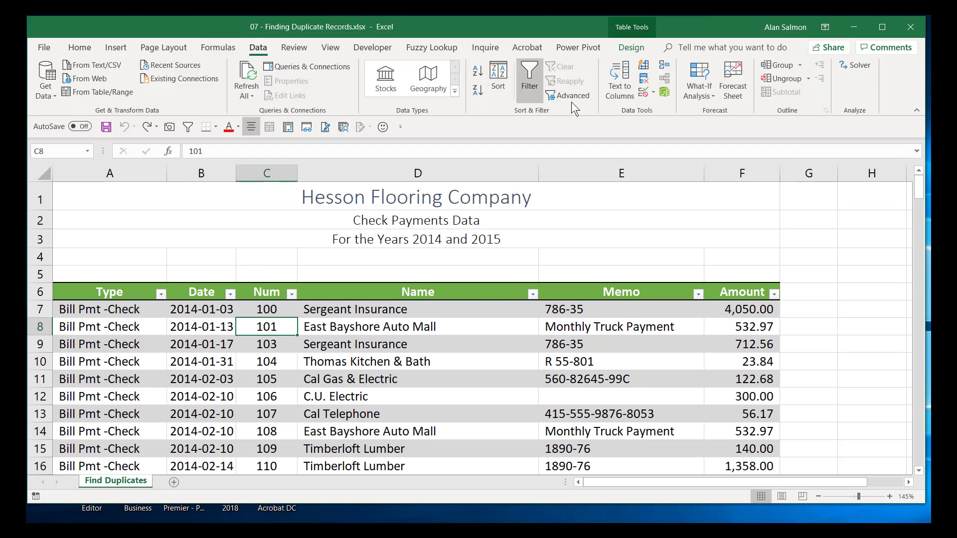
click(644, 82)
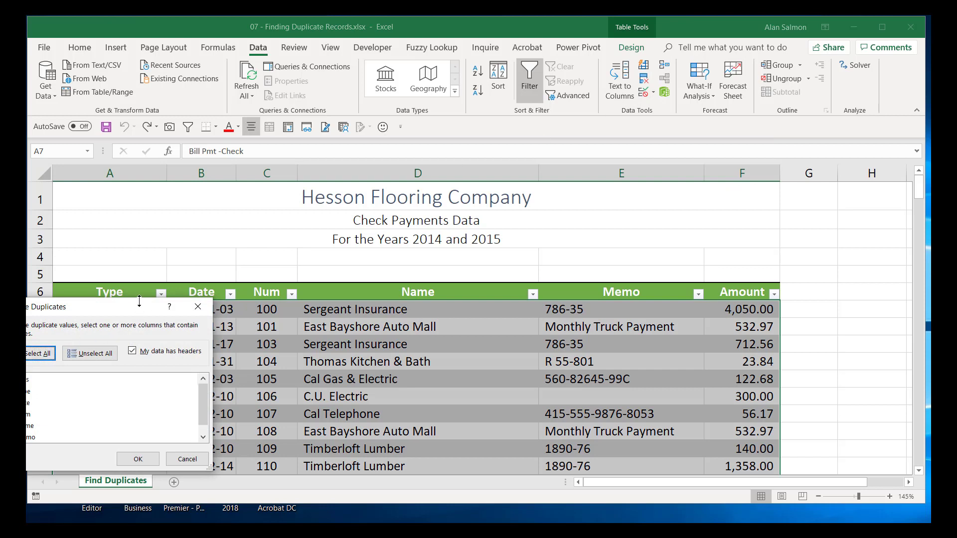
drag(140, 306, 496, 97)
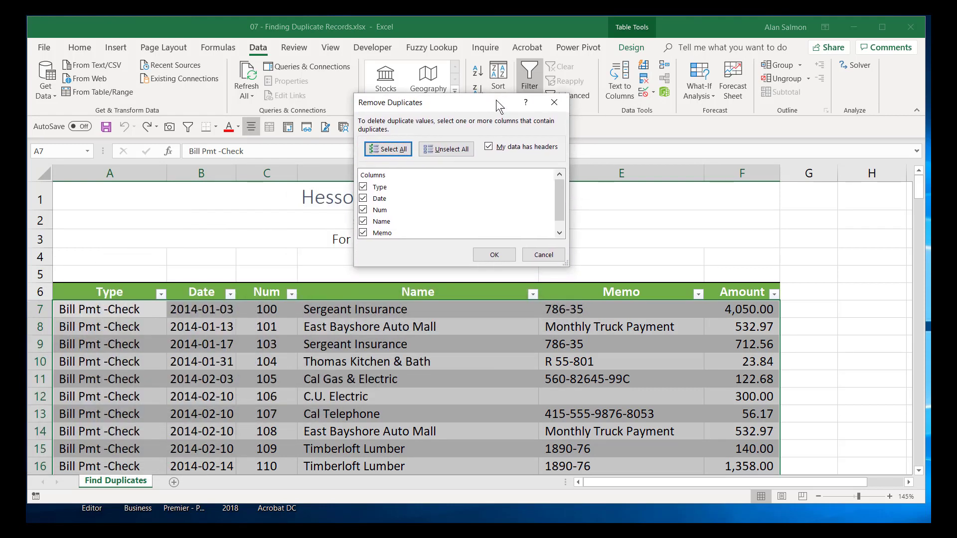
click(455, 150)
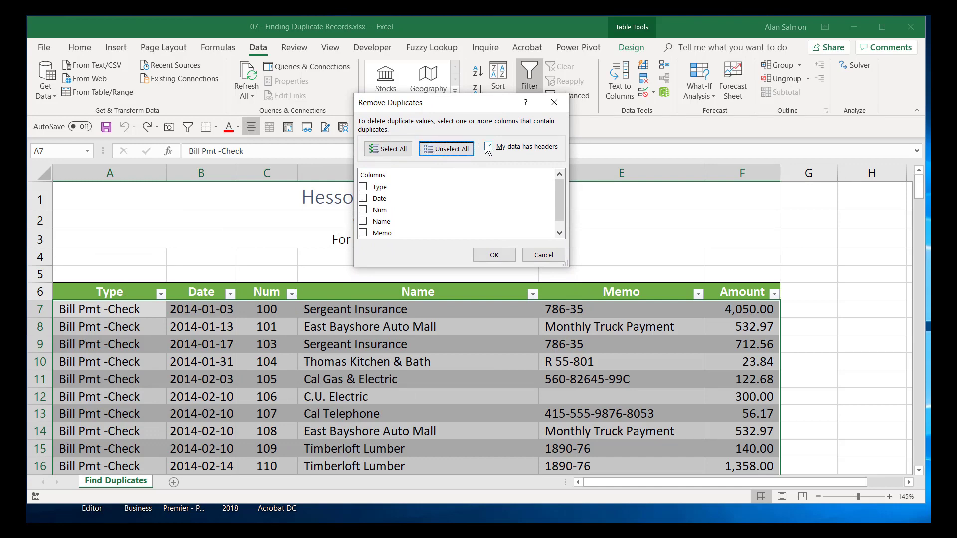
click(363, 209)
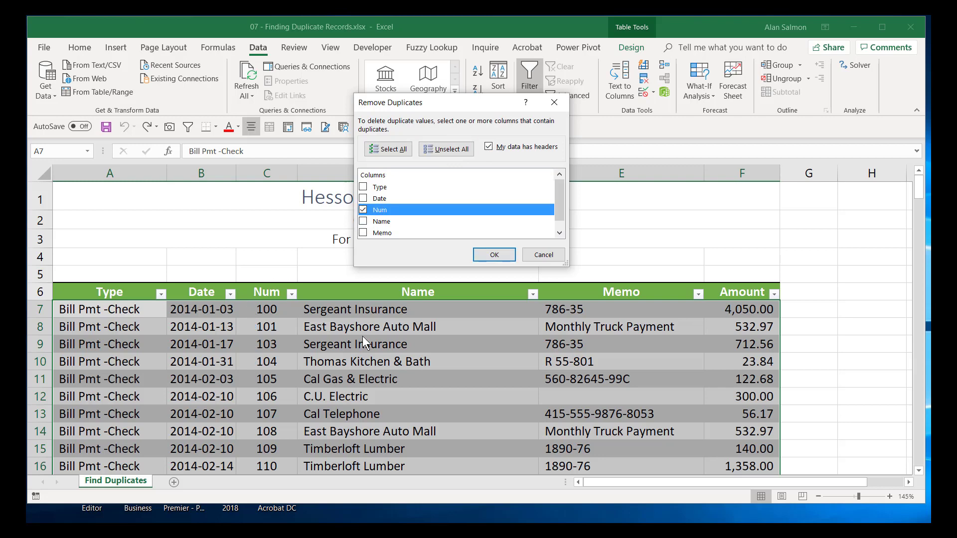
click(495, 255)
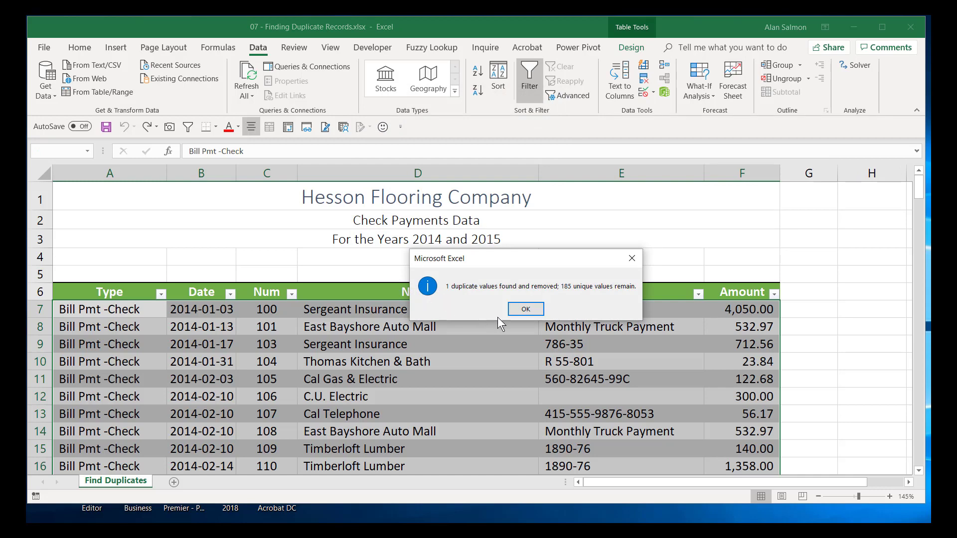
click(525, 310)
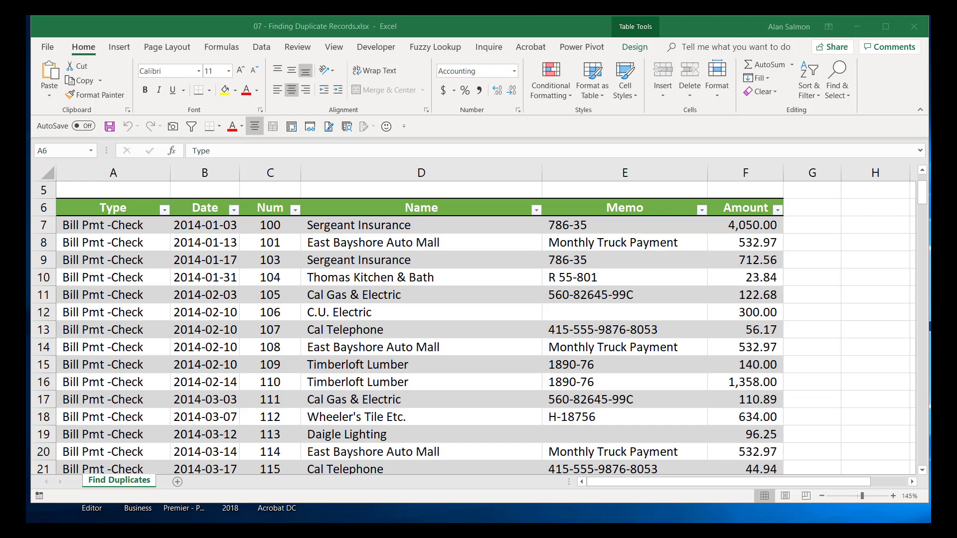
- Highlight duplicate values in the table's Num column with conditional formatting, using Light Red Fill with Dark Red Text
click(273, 228)
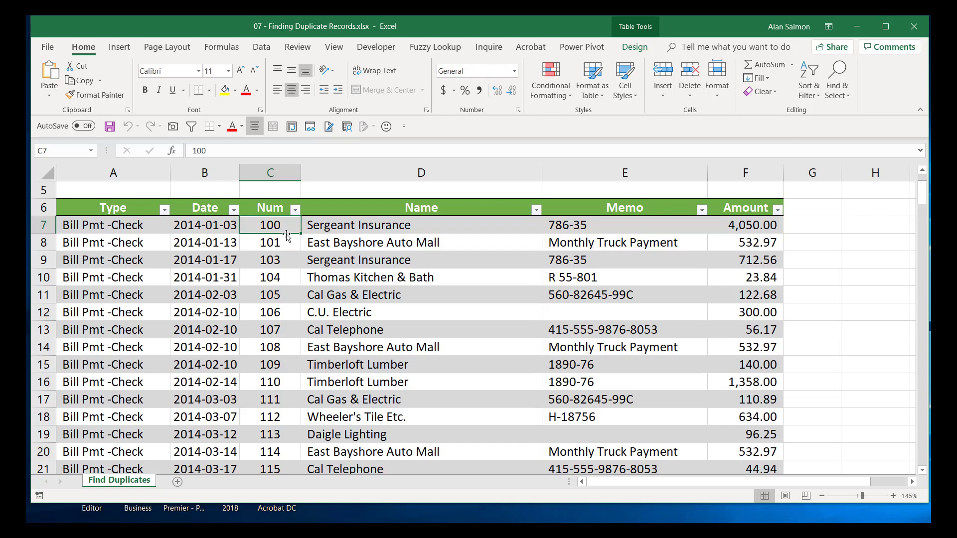
shift+double_click(287, 234)
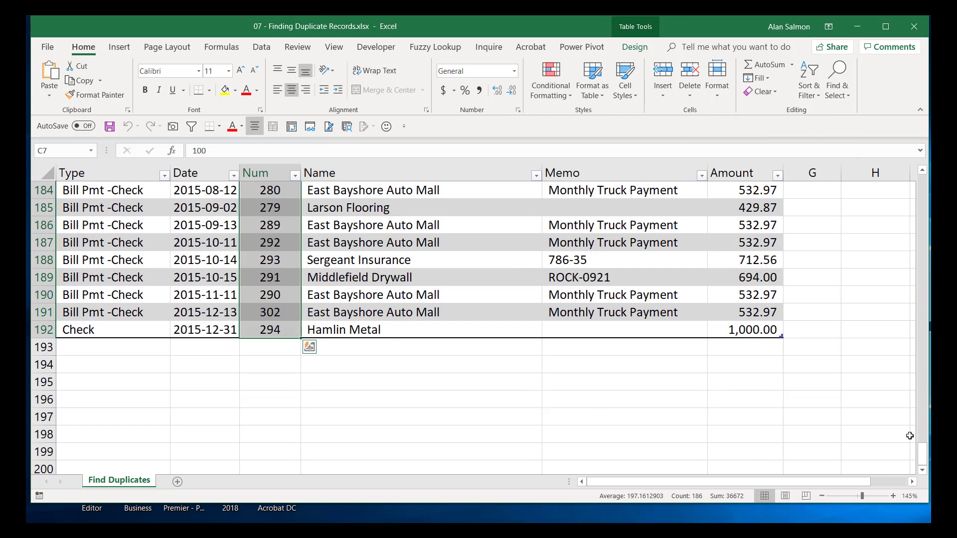
drag(923, 453, 920, 169)
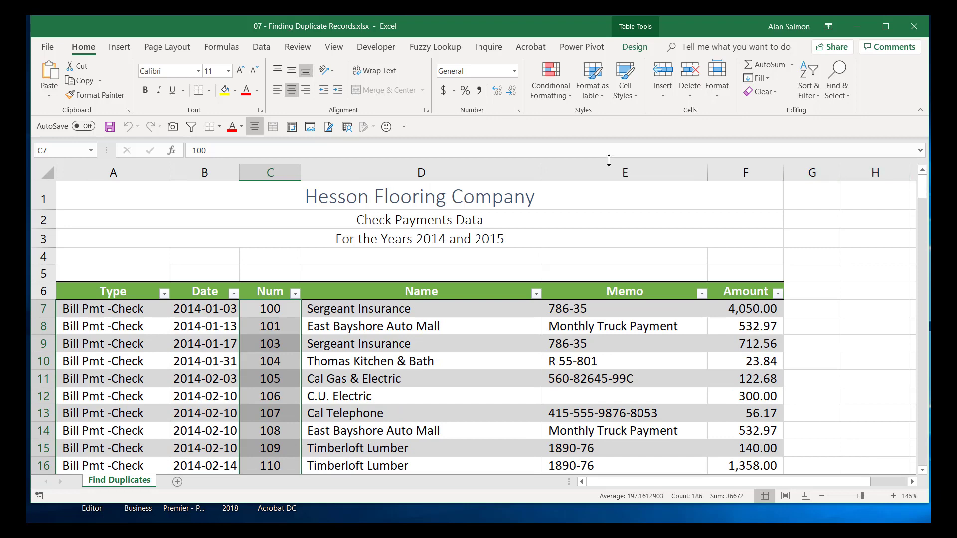
click(549, 86)
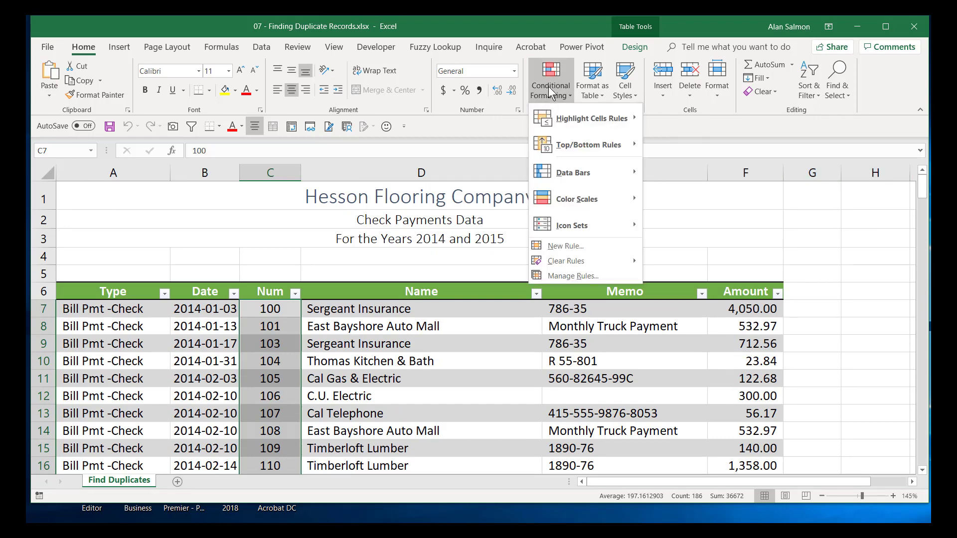
mouse_move(558, 118)
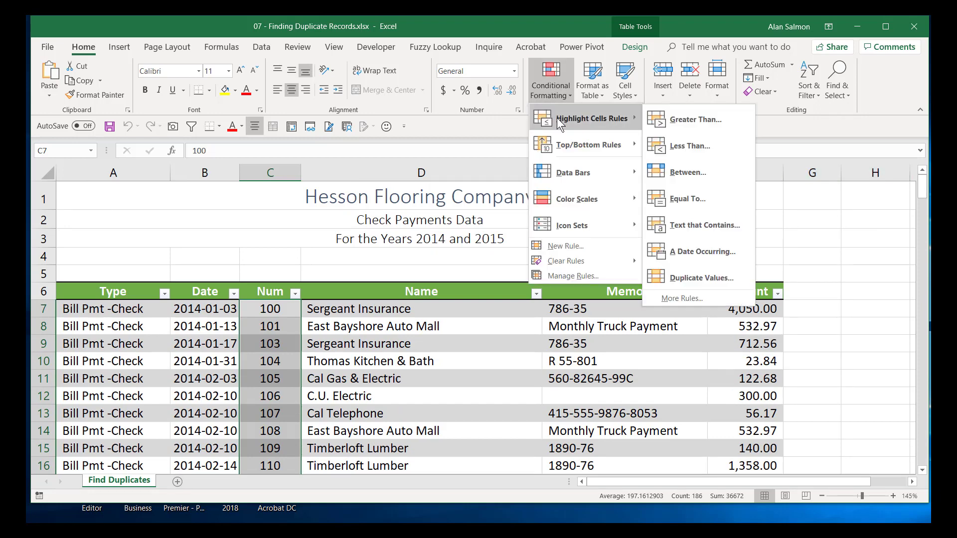
click(701, 278)
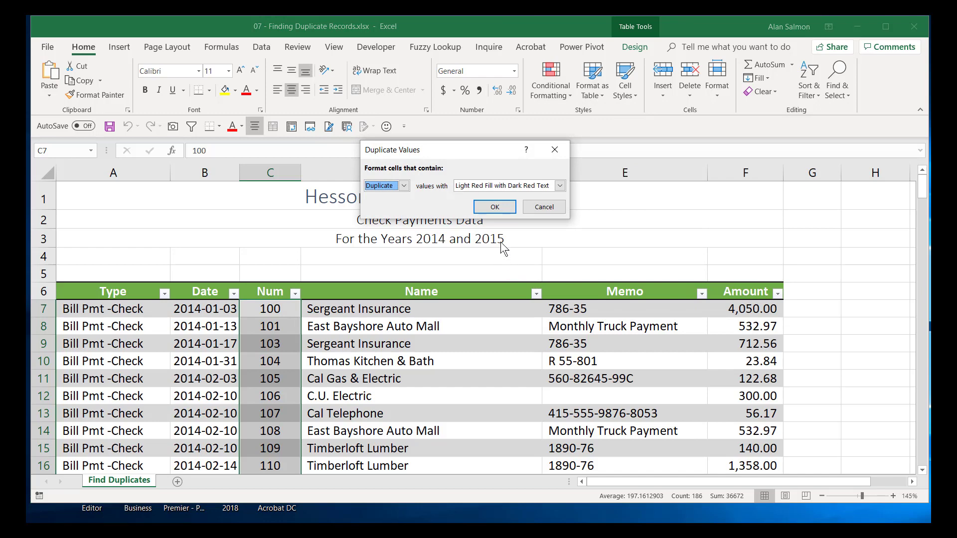
click(495, 207)
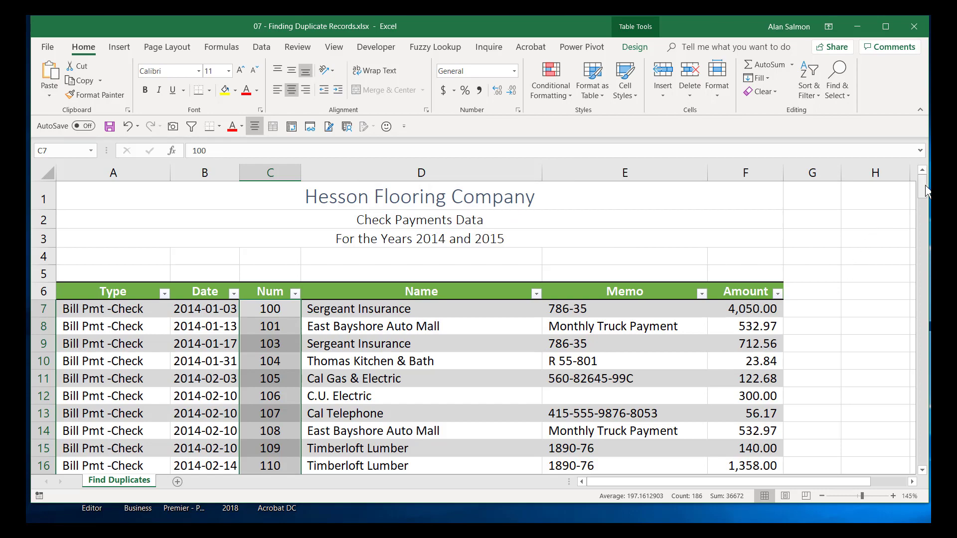
- Custom sort the table by the Num column on Cell Color, placing the light red cells On Top, and view the top rows
drag(922, 180, 928, 333)
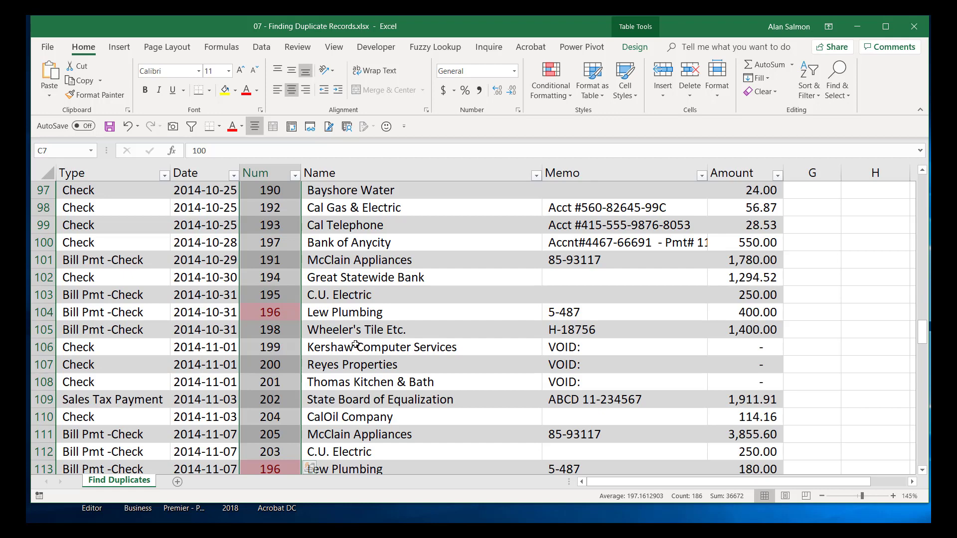
click(285, 295)
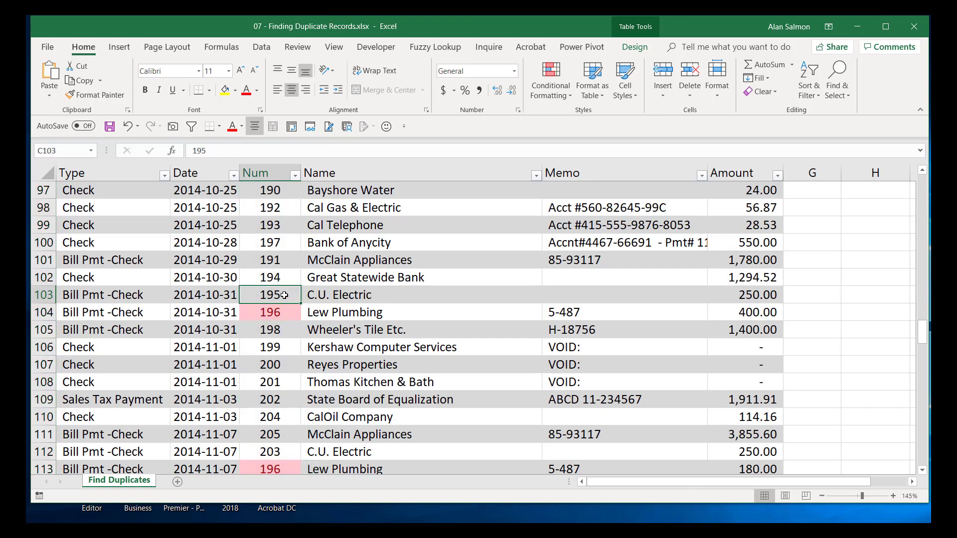
click(817, 95)
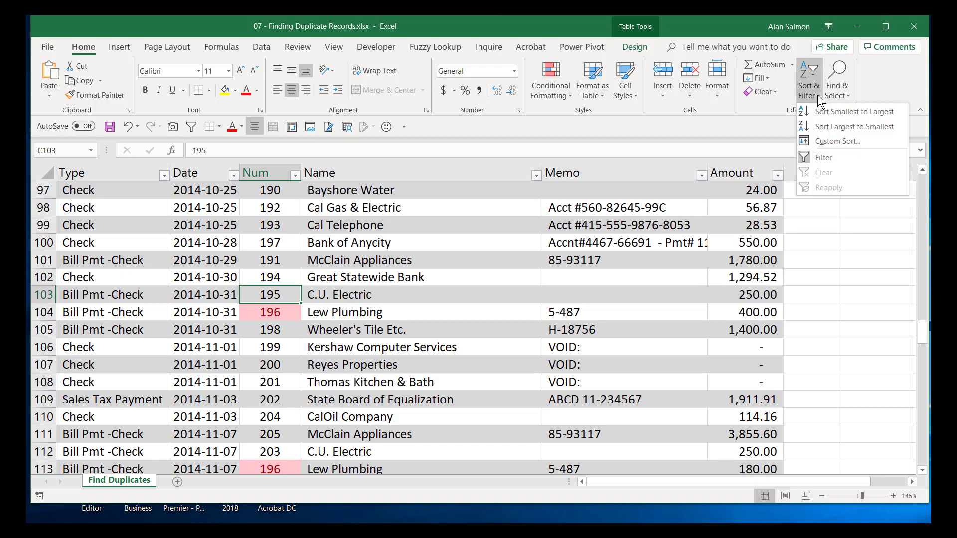
click(828, 141)
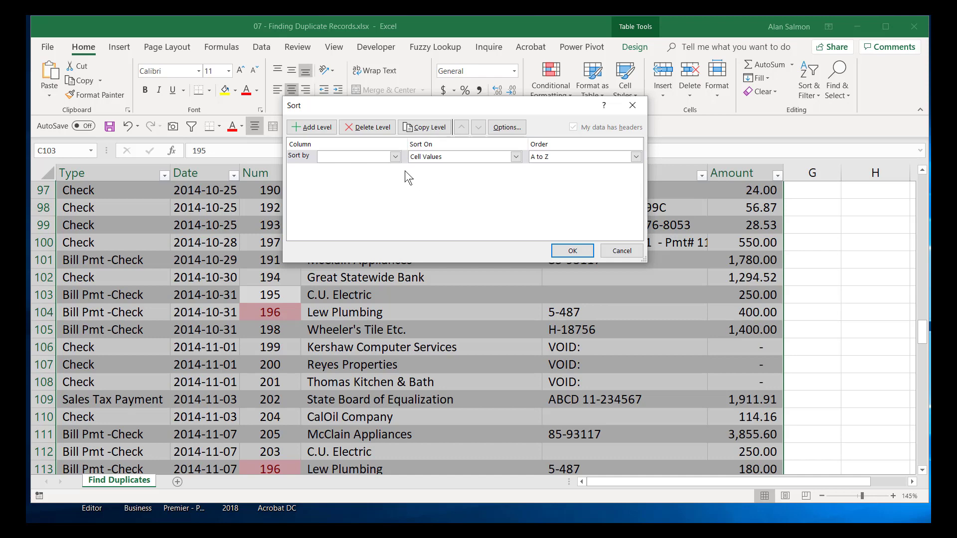
click(398, 158)
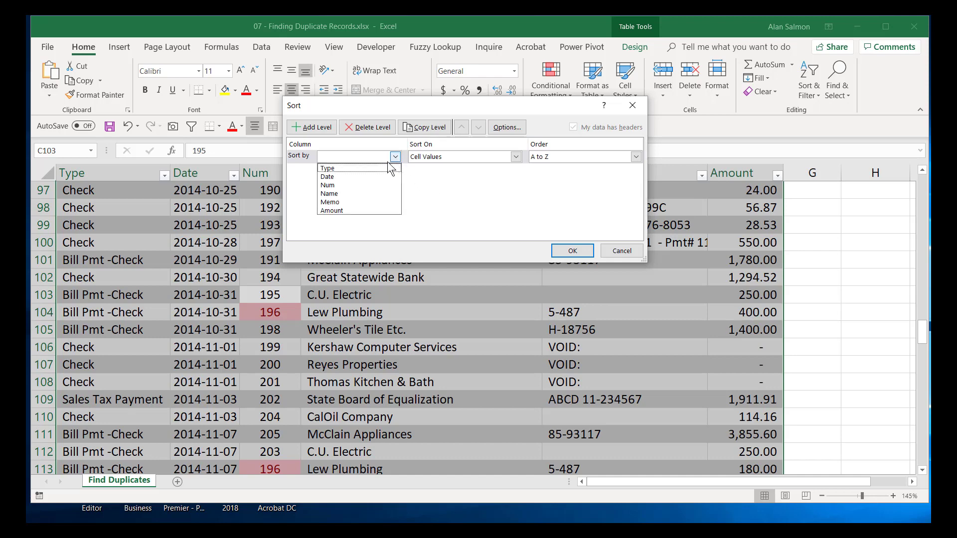
click(346, 185)
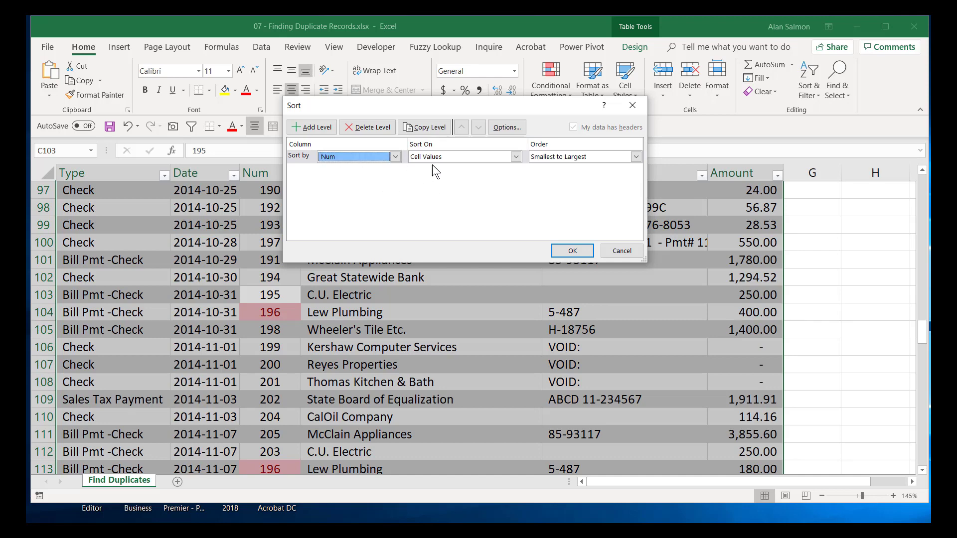
click(517, 157)
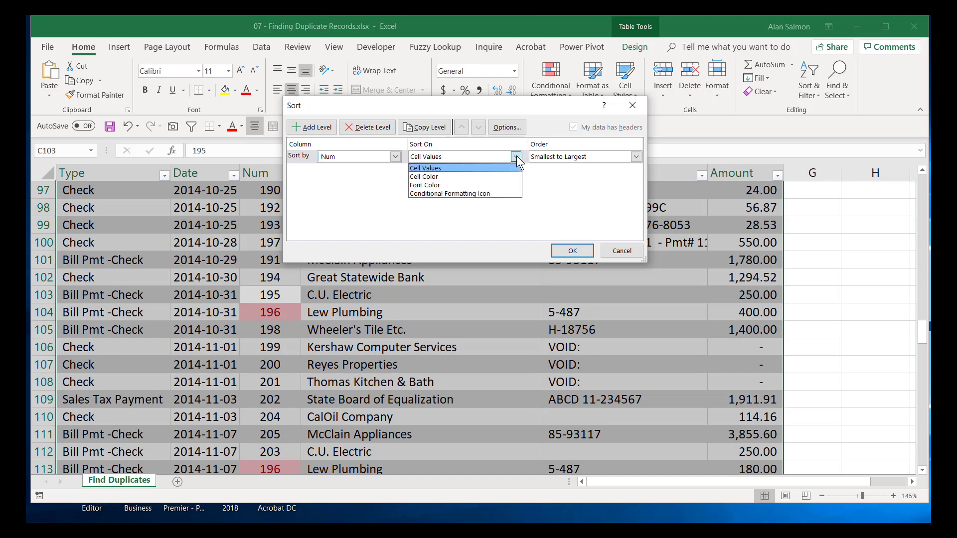
click(477, 177)
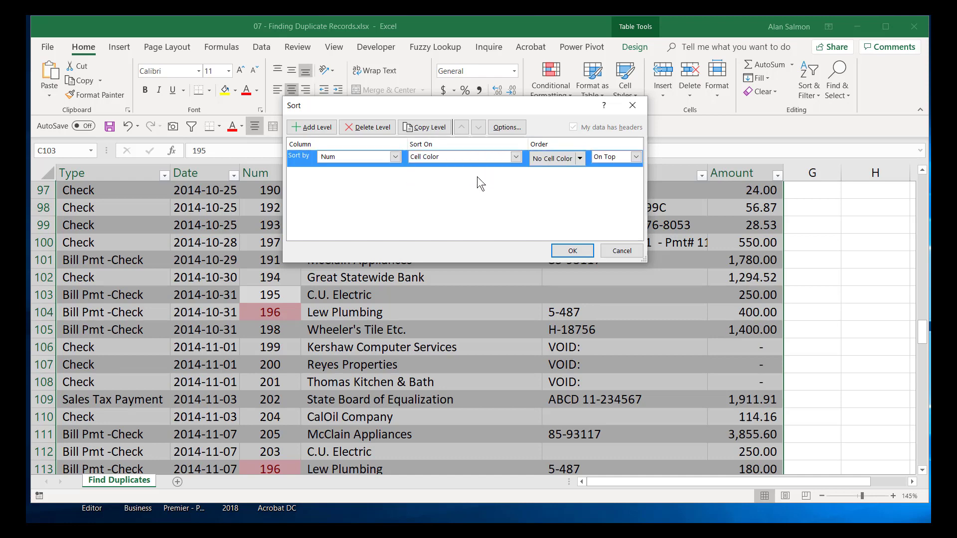
click(579, 158)
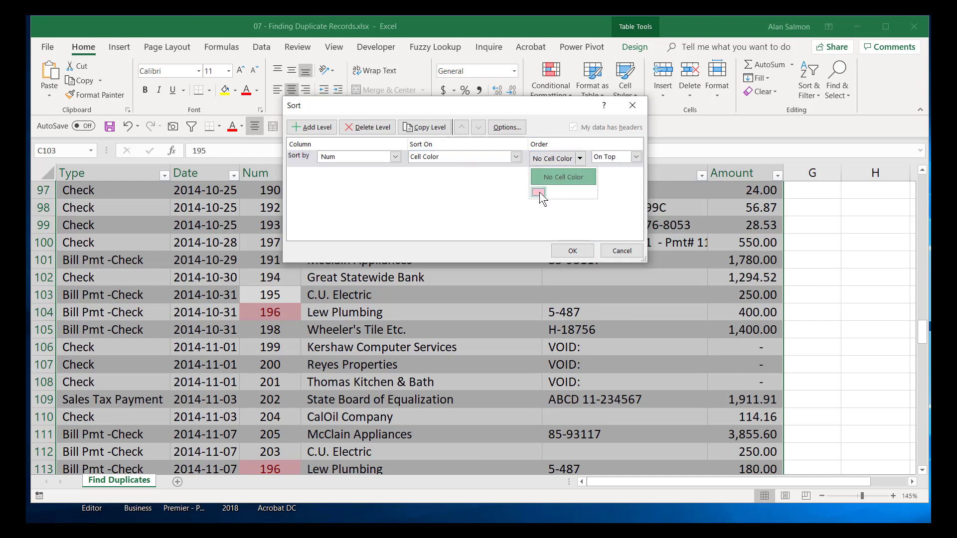
click(539, 192)
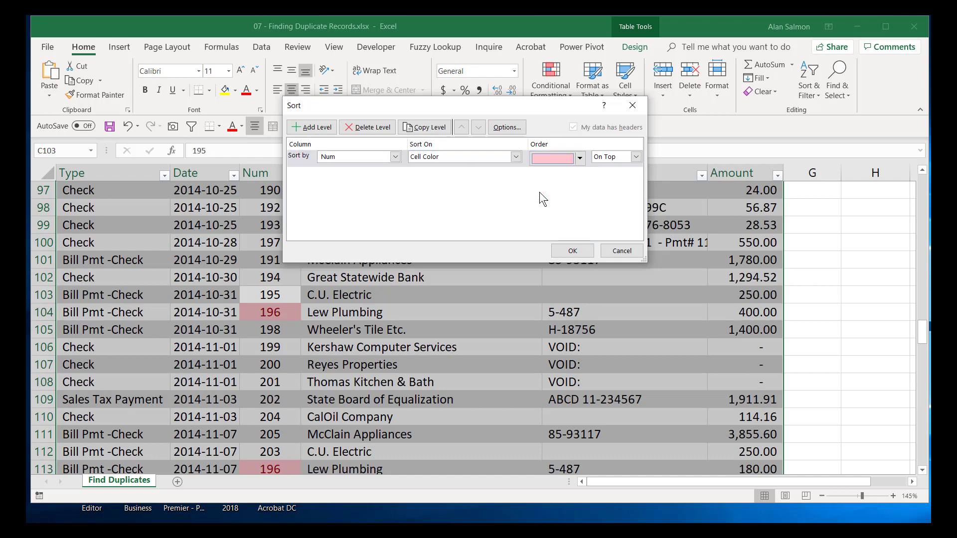
click(579, 253)
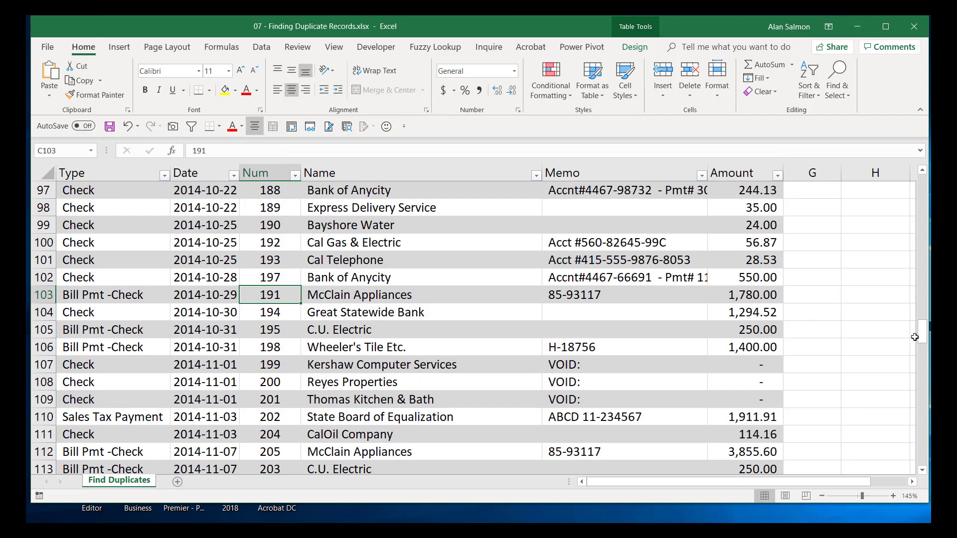
drag(922, 334, 922, 181)
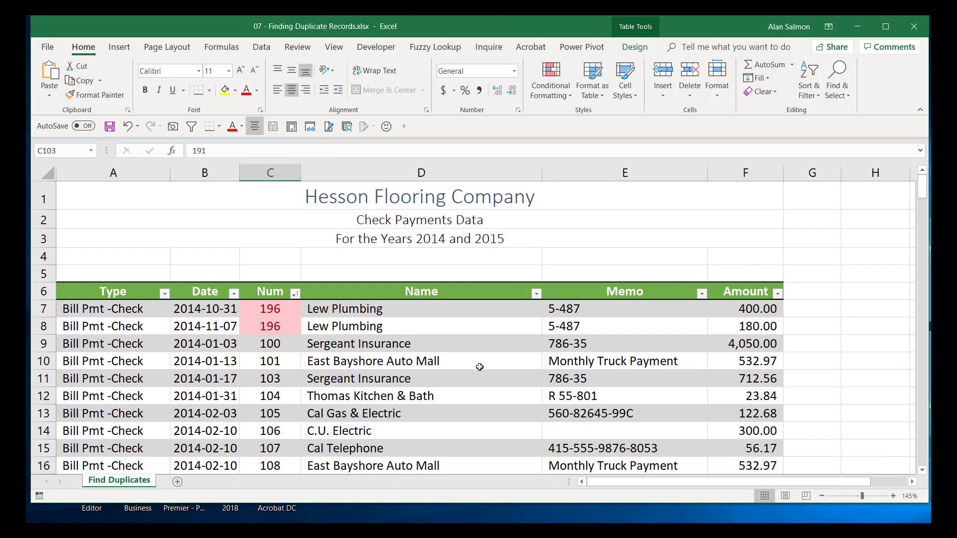